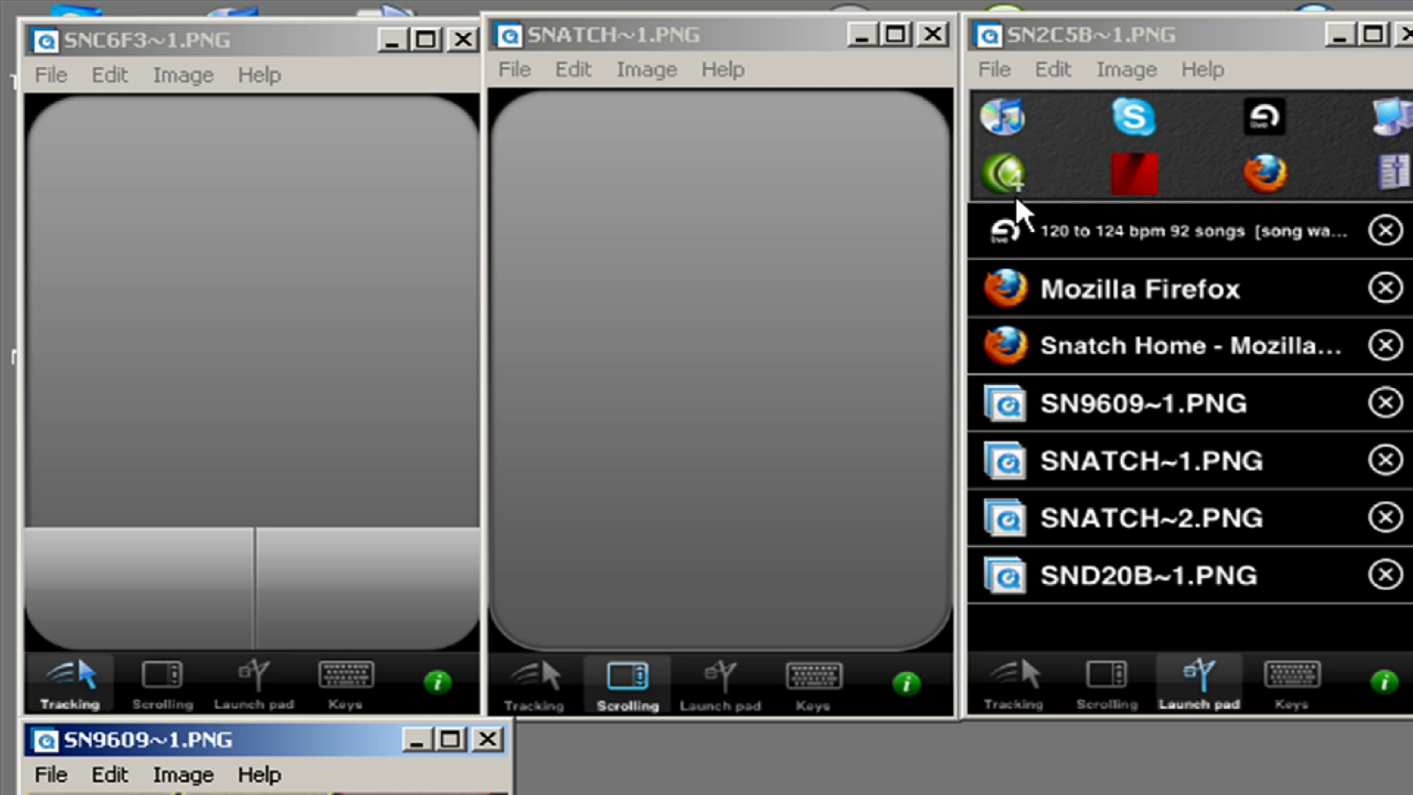
# Bring the SN2C5B~1.PNG launch pad screenshot window to the front.
pyautogui.click(1163, 31)
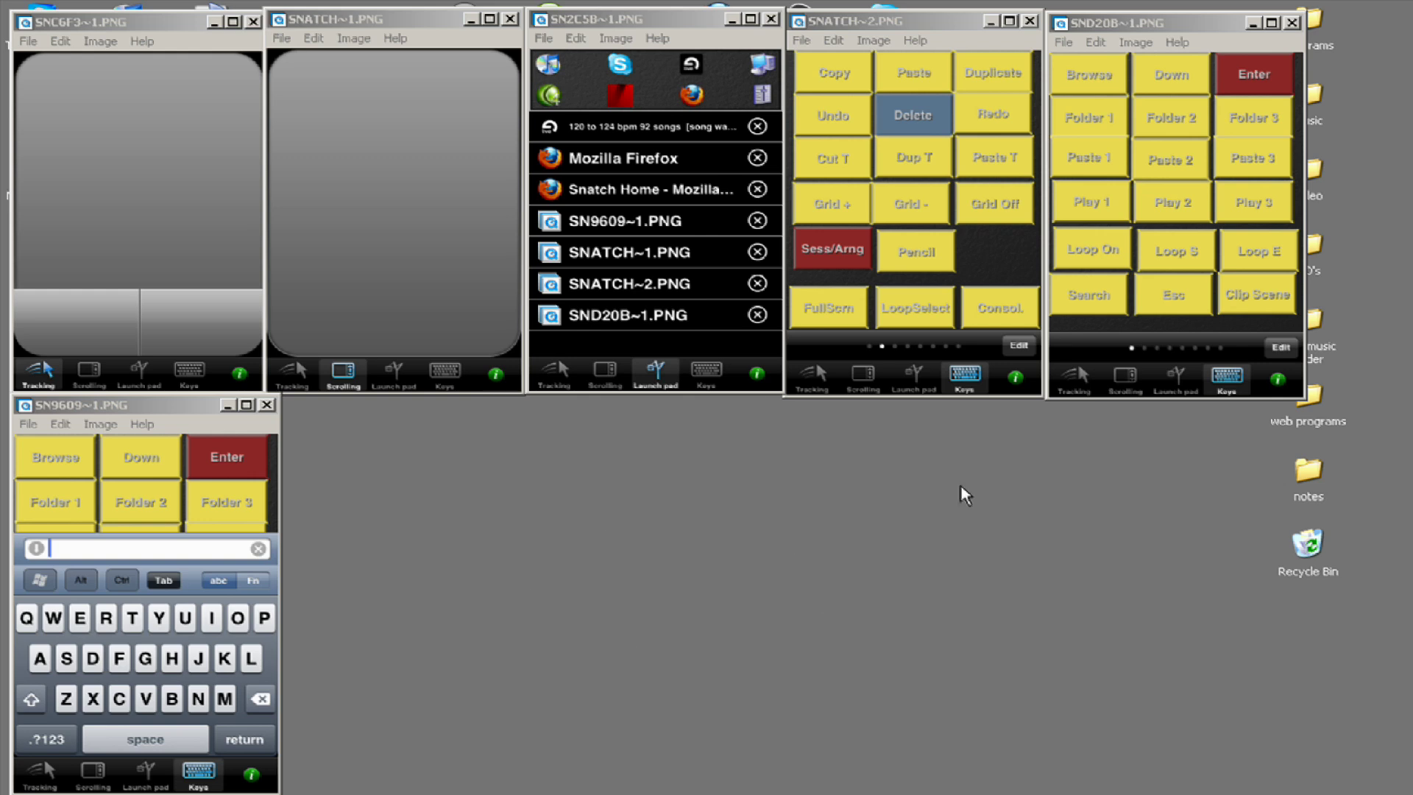
# Open the desktop shortcut menu and dismiss it without choosing anything.
pyautogui.rightClick(888, 514)
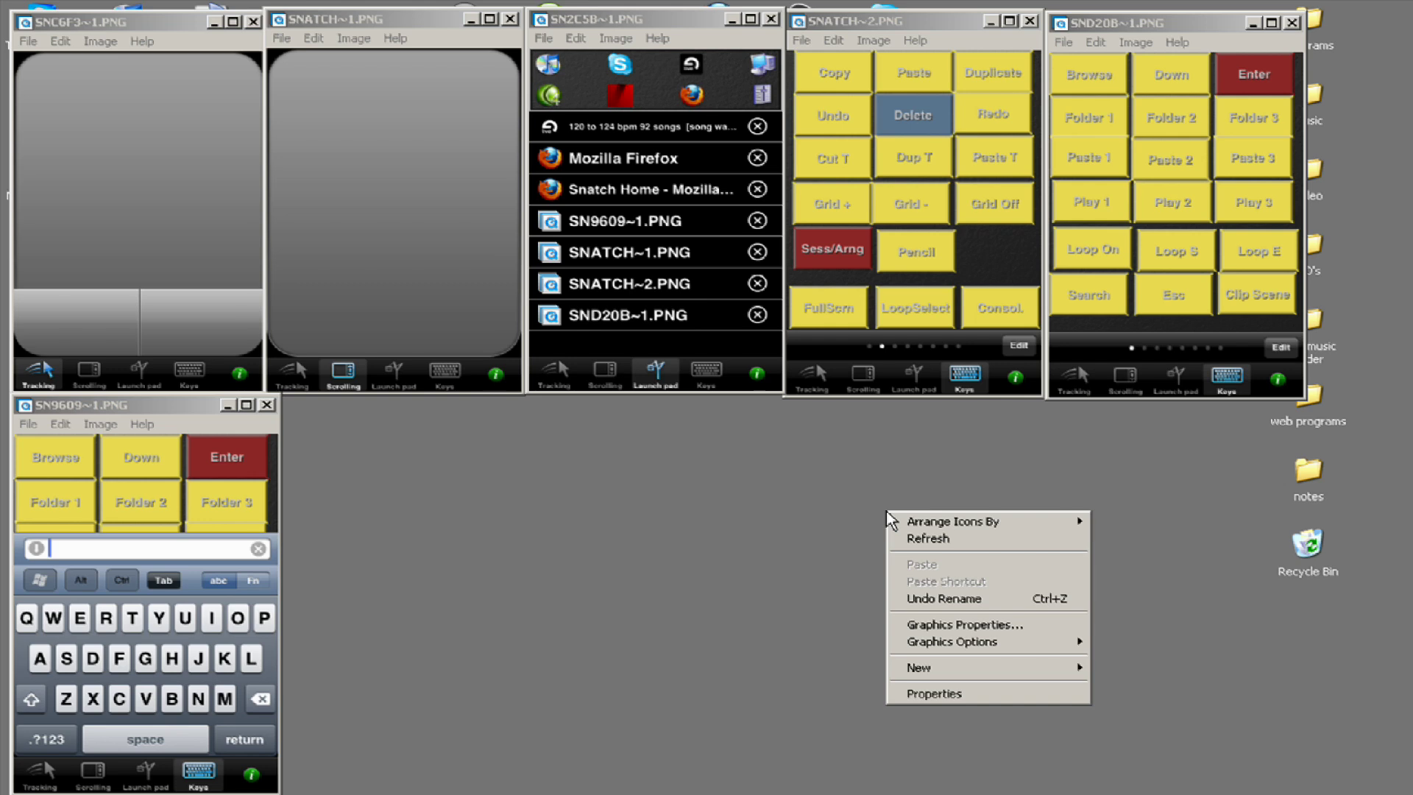
pyautogui.click(747, 552)
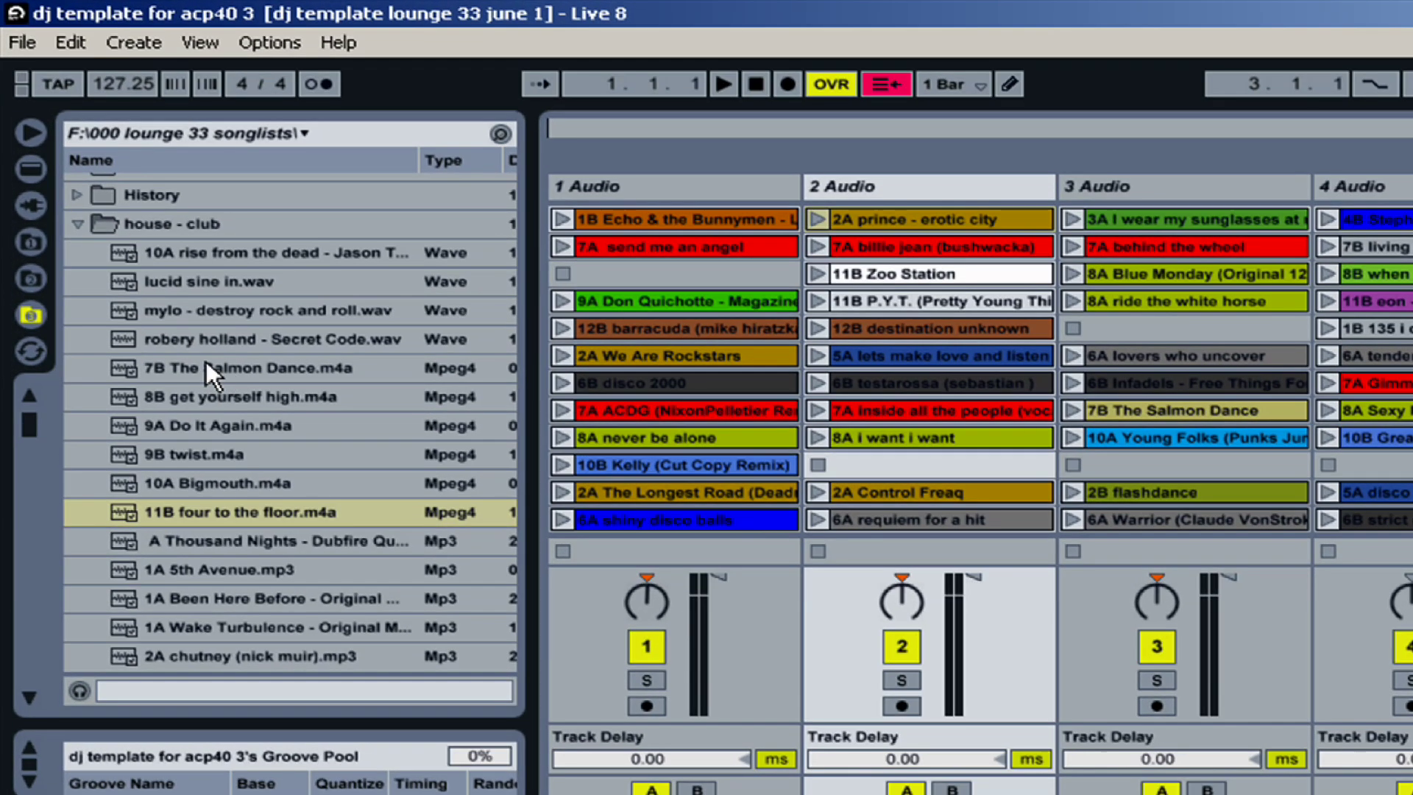
# Preview '7B The Salmon Dance.m4a' from the song browser.
pyautogui.click(171, 301)
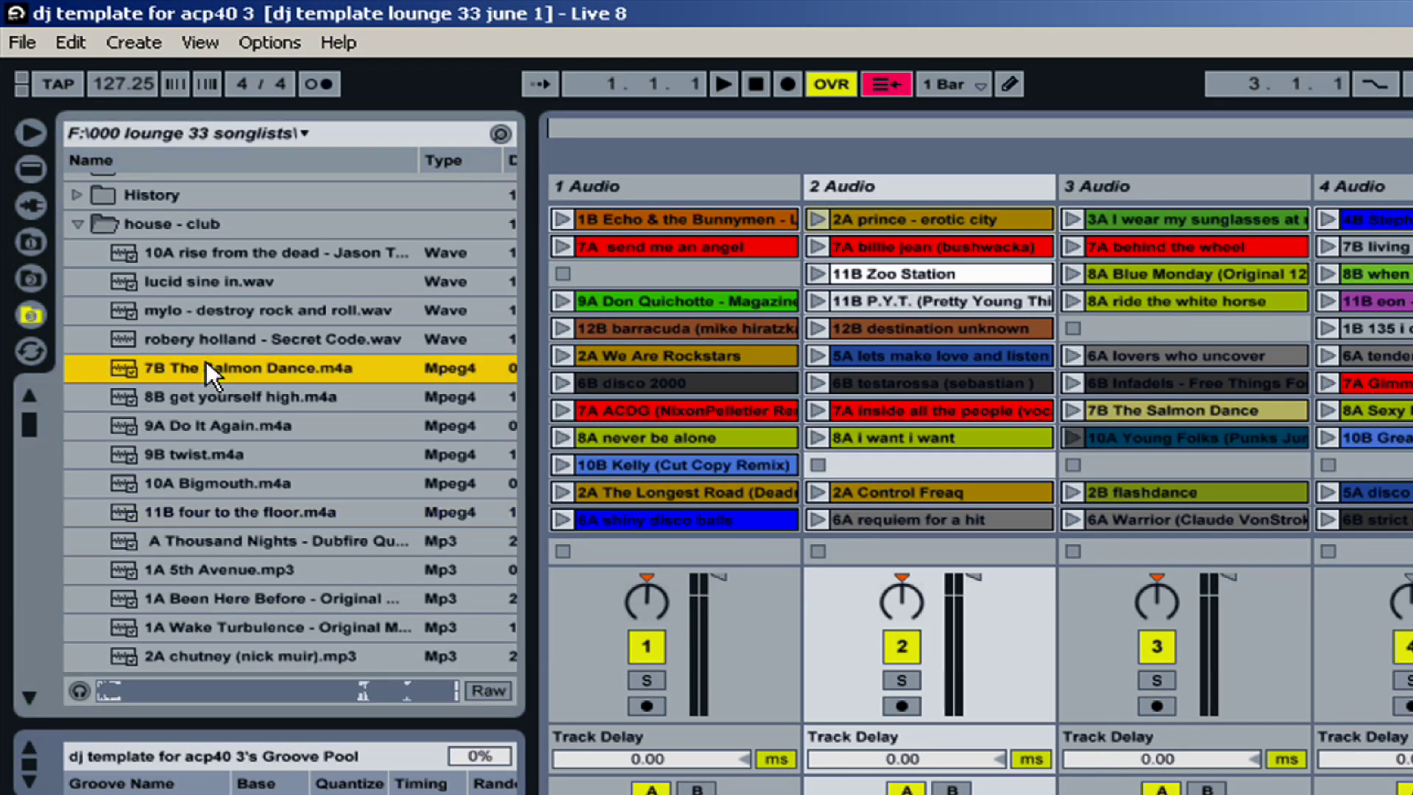
pyautogui.scroll(-5, 207, 361)
pyautogui.scroll(4, 207, 361)
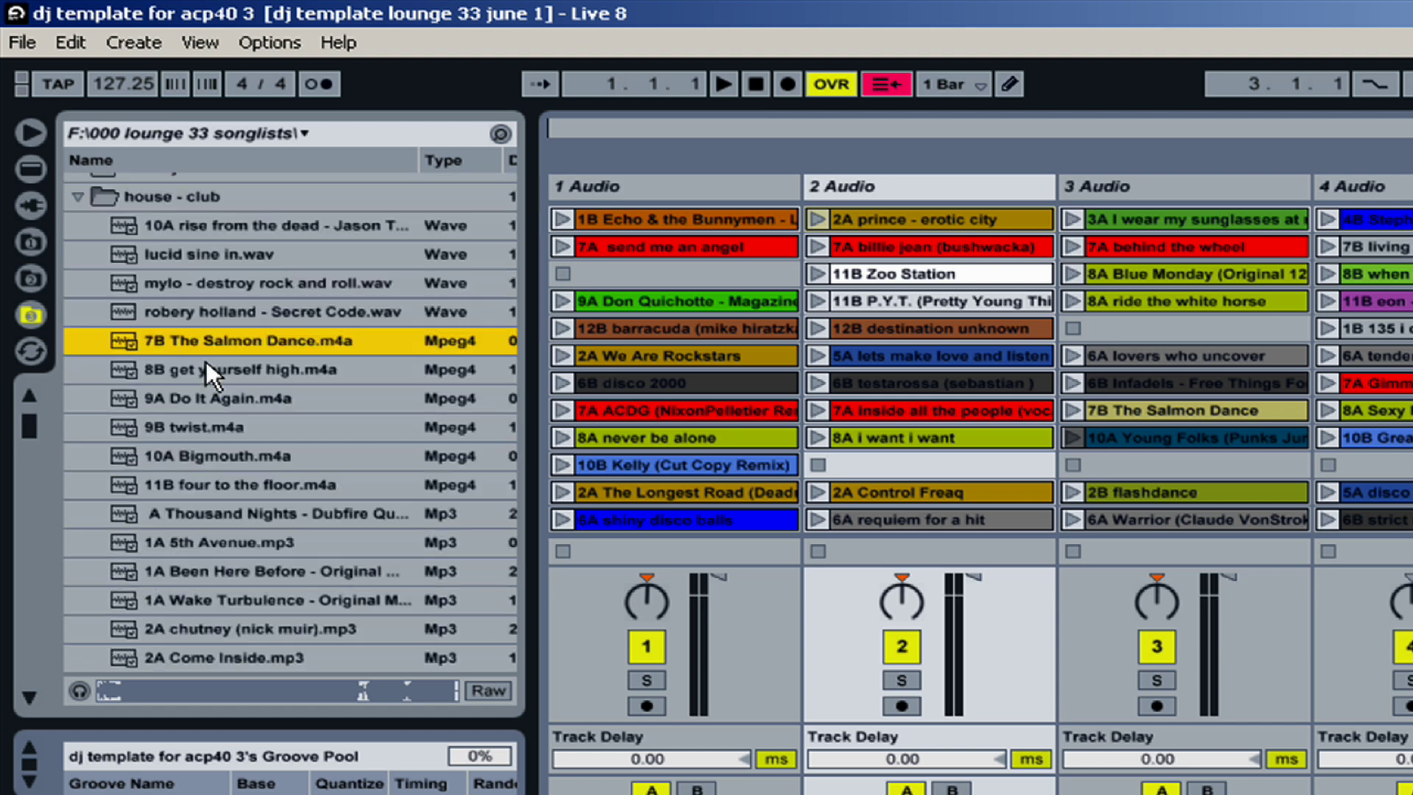
pyautogui.scroll(1, 206, 361)
pyautogui.scroll(-4, 206, 361)
pyautogui.scroll(-2, 207, 361)
pyautogui.scroll(1, 207, 360)
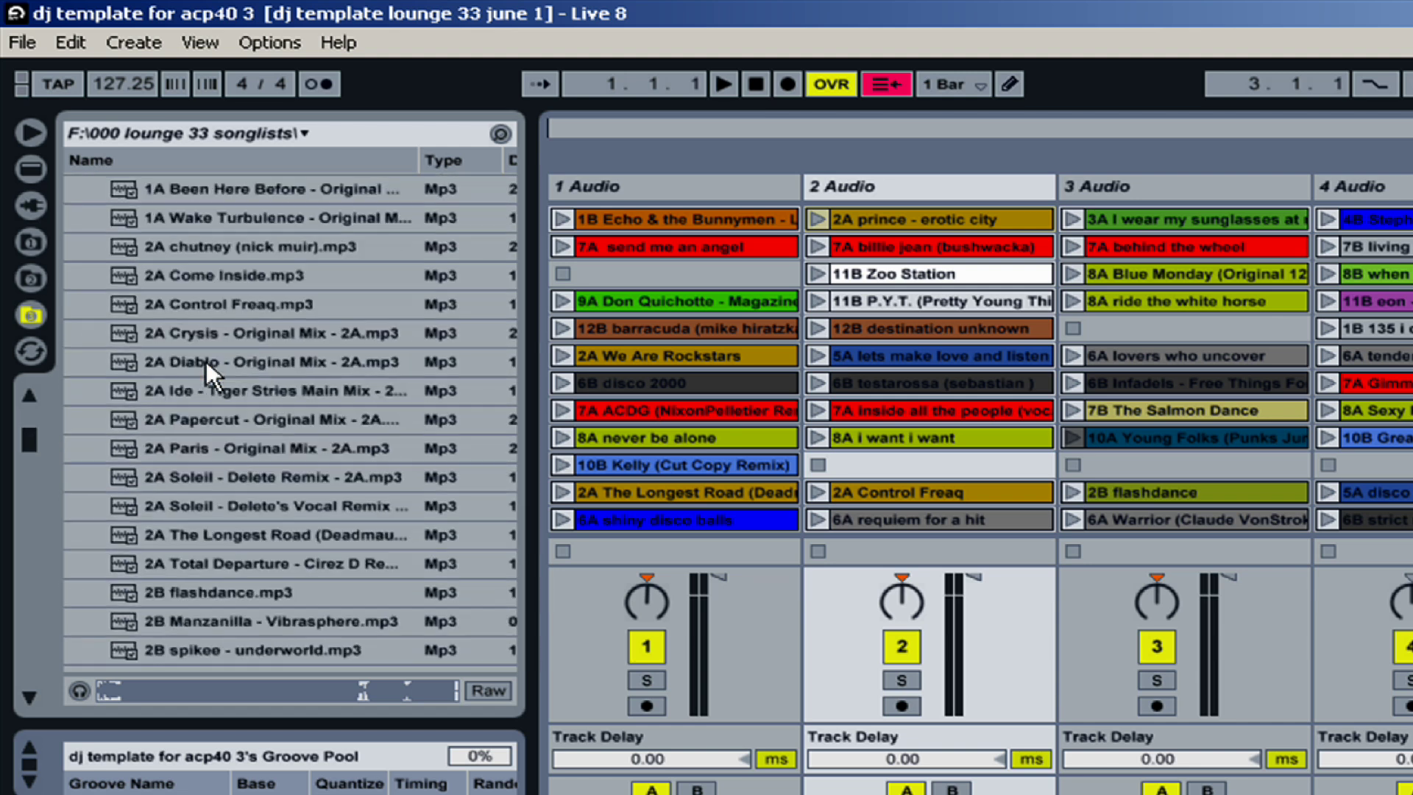
pyautogui.scroll(1, 207, 362)
pyautogui.scroll(4, 207, 361)
pyautogui.scroll(1, 206, 361)
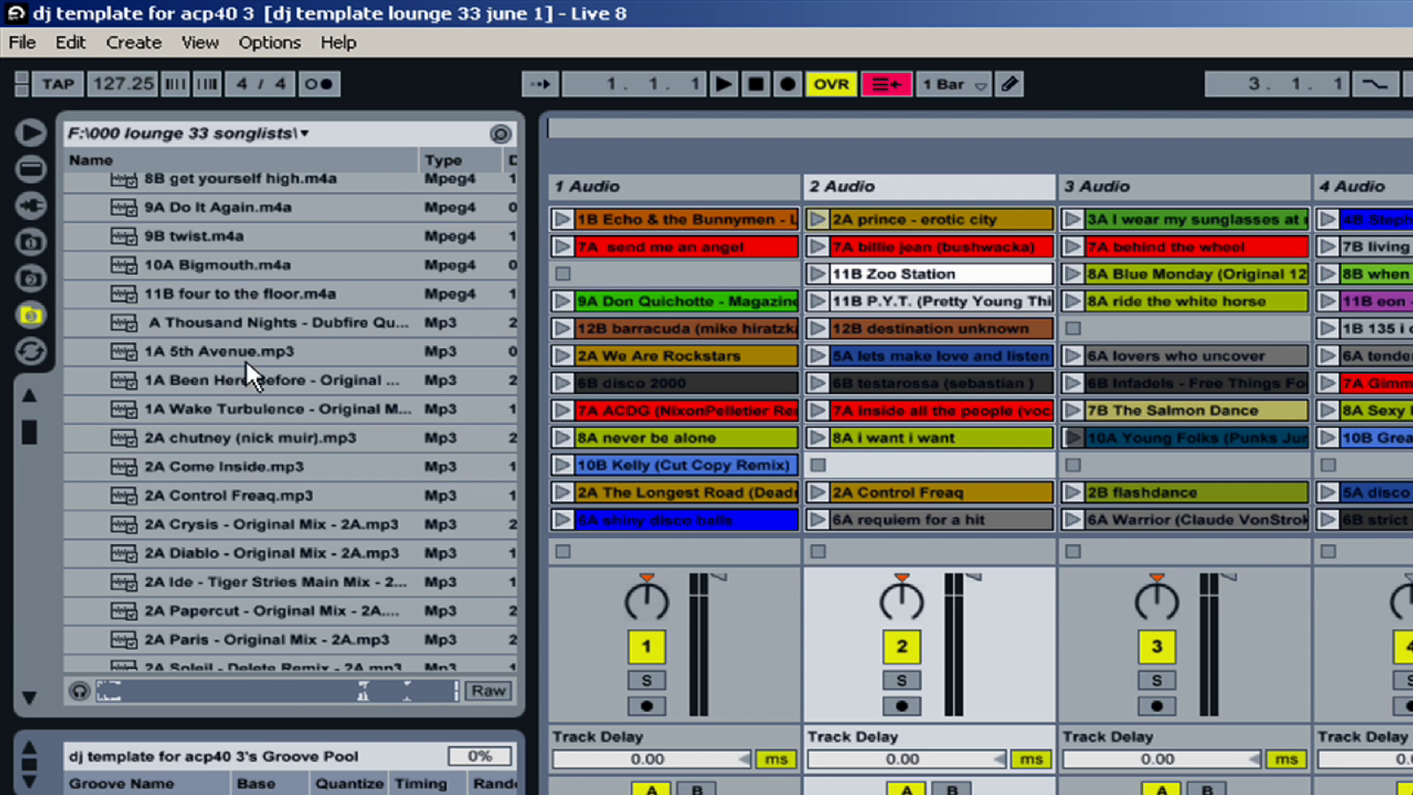
# Load '1A 5th Avenue' into track 1's first clip slot and launch it.
pyautogui.click(204, 351)
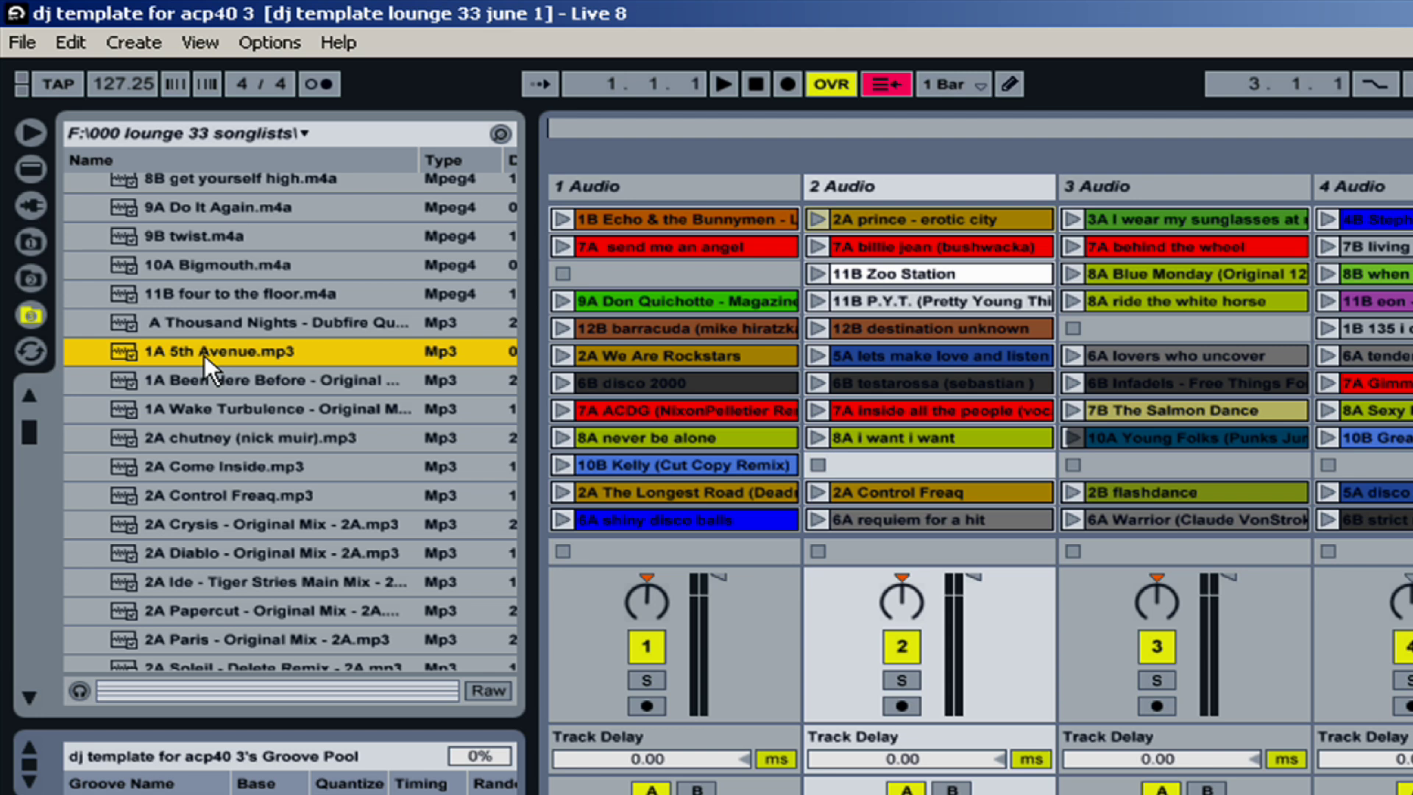
pyautogui.press('Tab')
pyautogui.press('Tab')
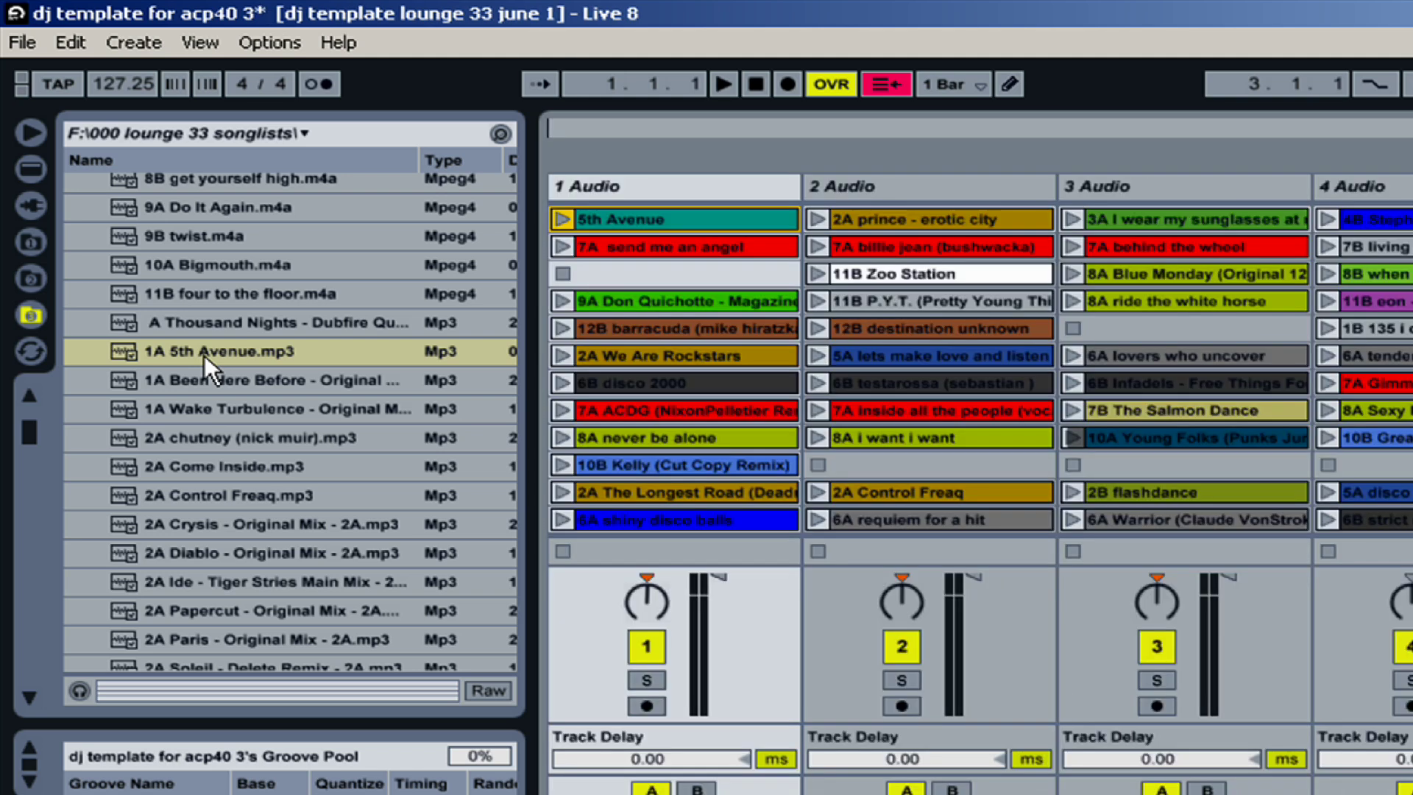
pyautogui.press('Return')
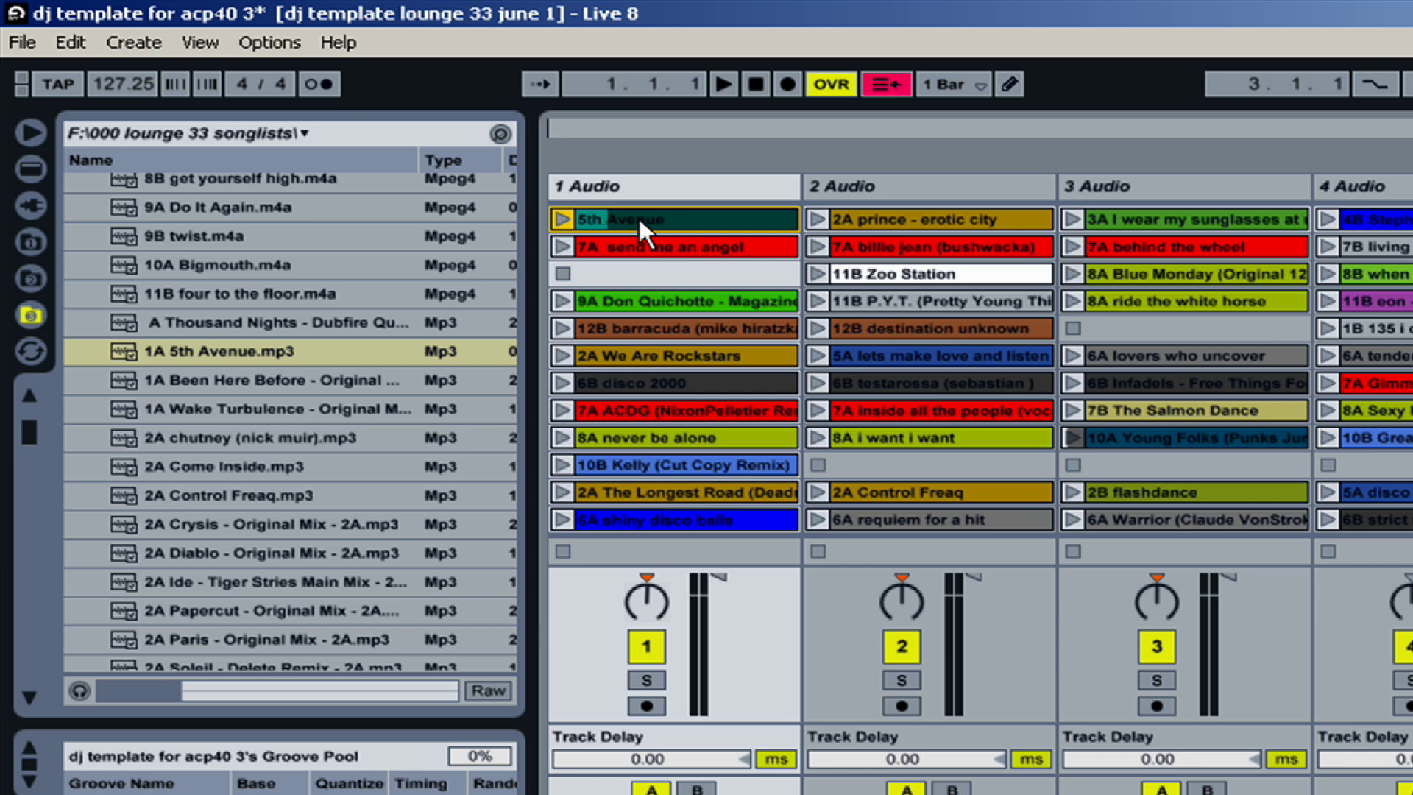
# Load '2A Come Inside' into track 2 and '2A Diablo' into track 3, then enable Key Map mode.
pyautogui.click(220, 467)
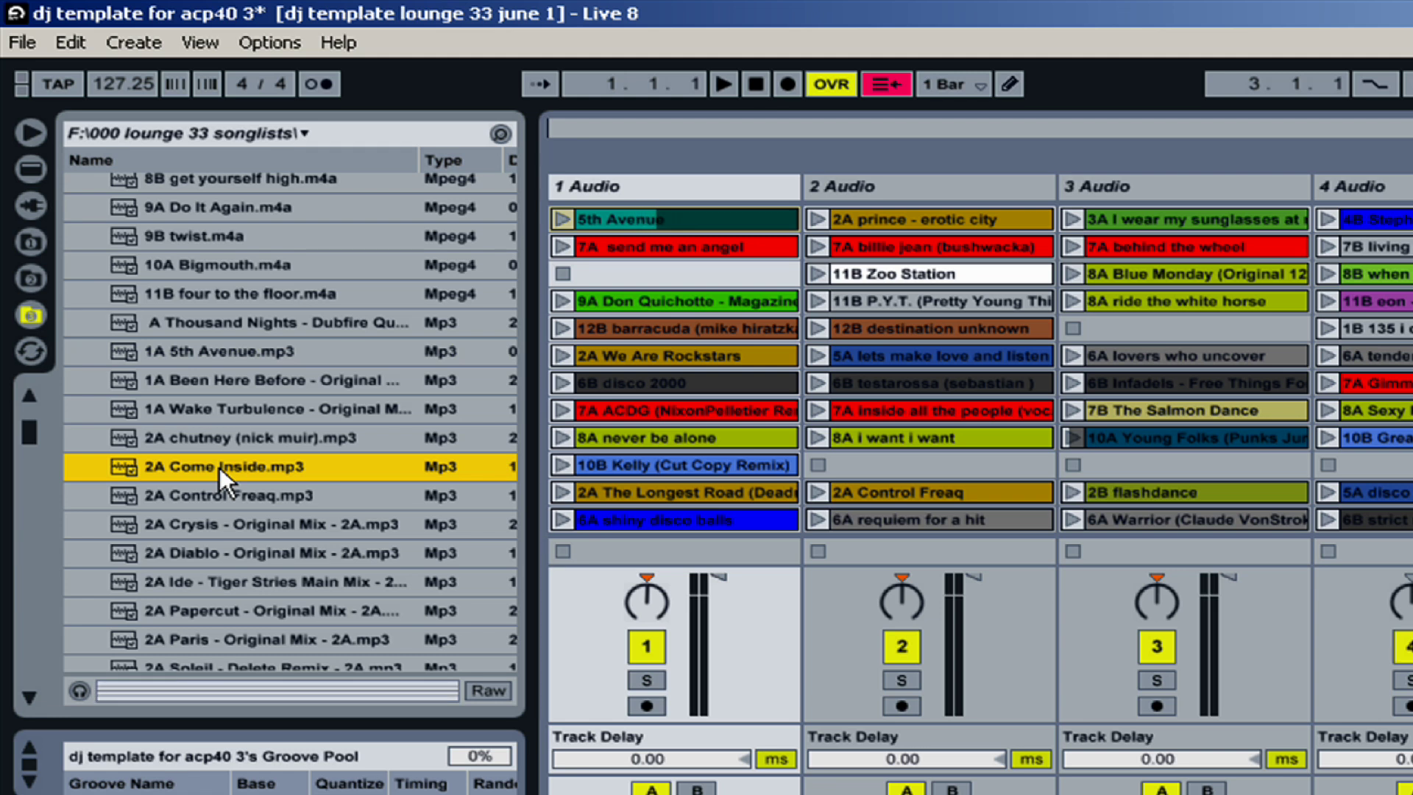
pyautogui.doubleClick(220, 468)
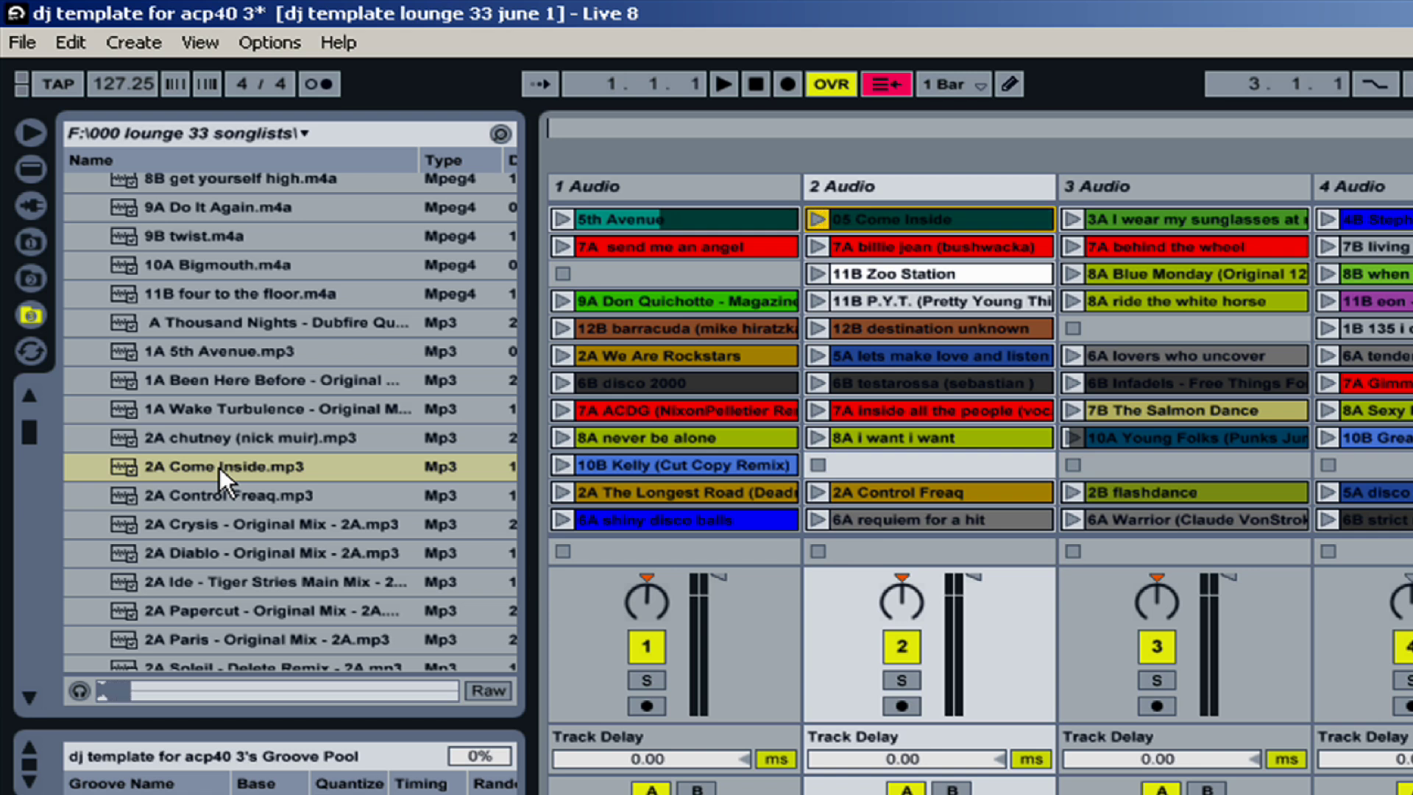
pyautogui.click(217, 551)
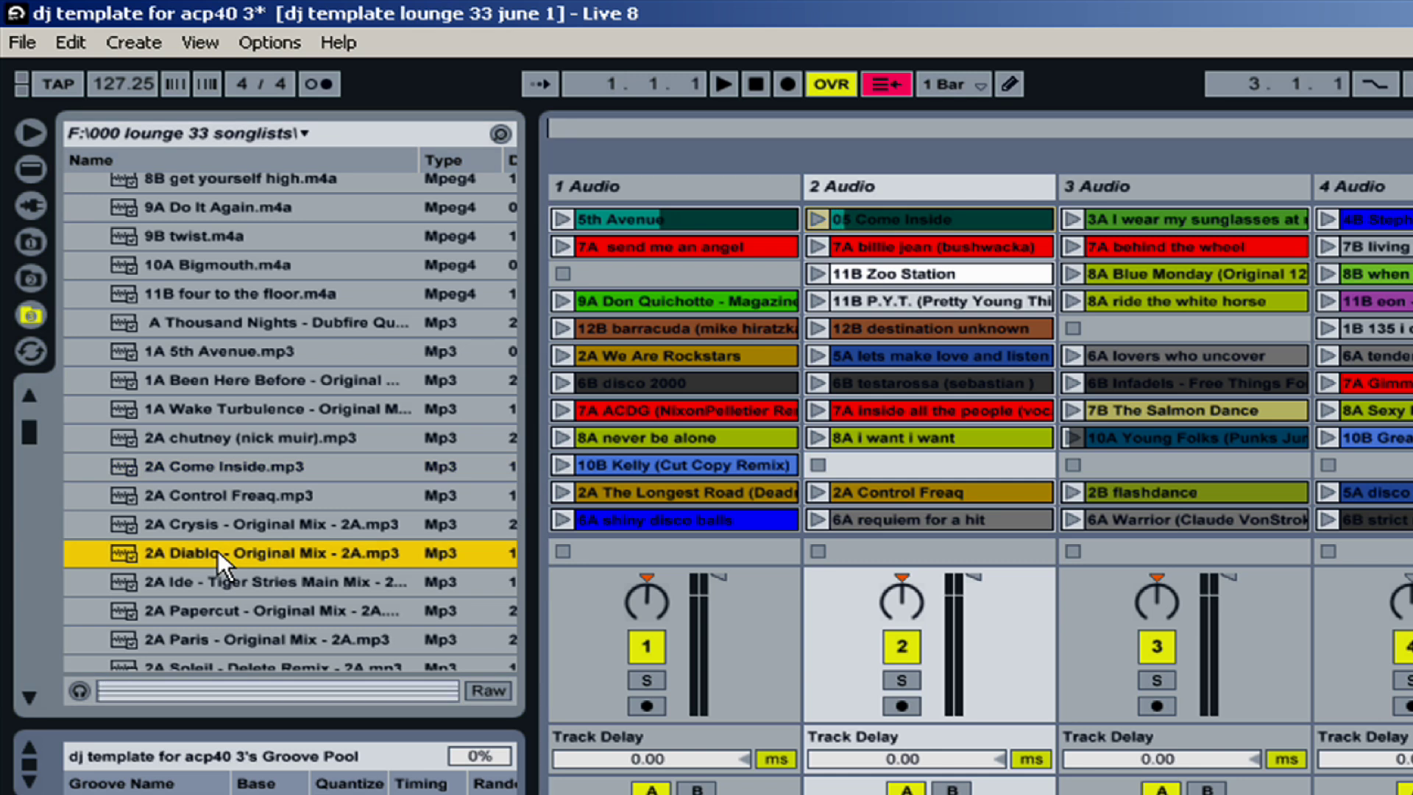
pyautogui.press('Return')
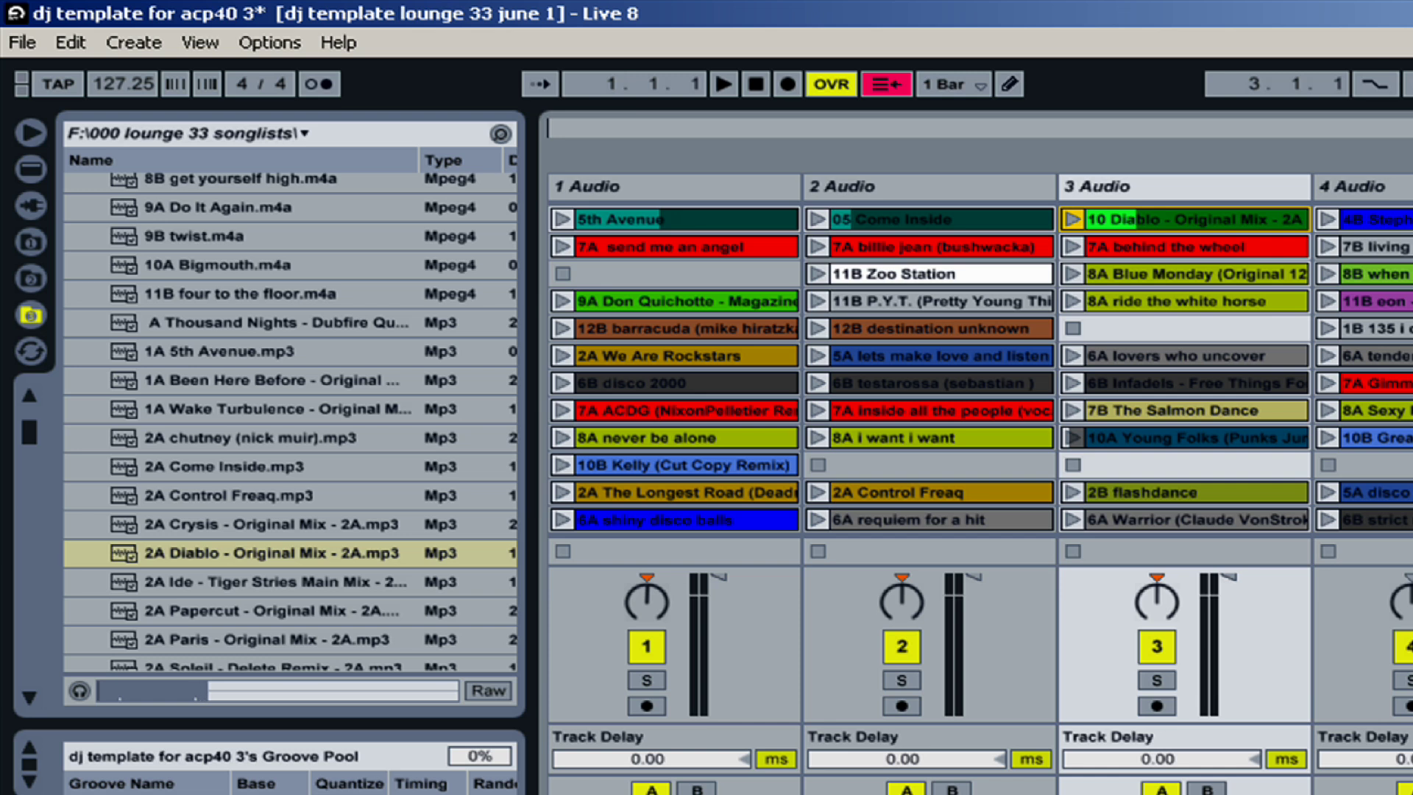
pyautogui.hotkey('ctrl', 'k')
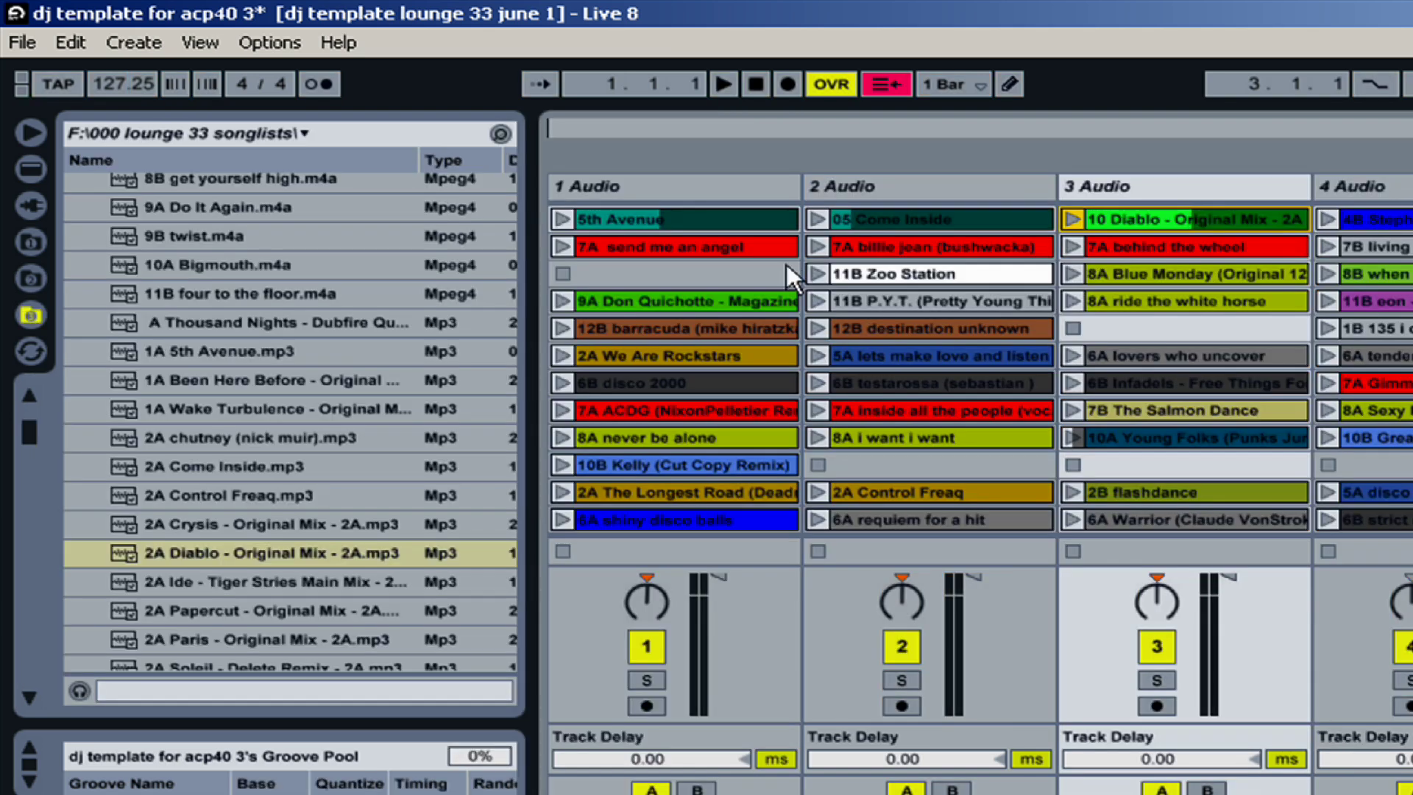
# Map keys 8, 9 and 0 to clip loop on/off, loop position and loop length.
pyautogui.click(707, 214)
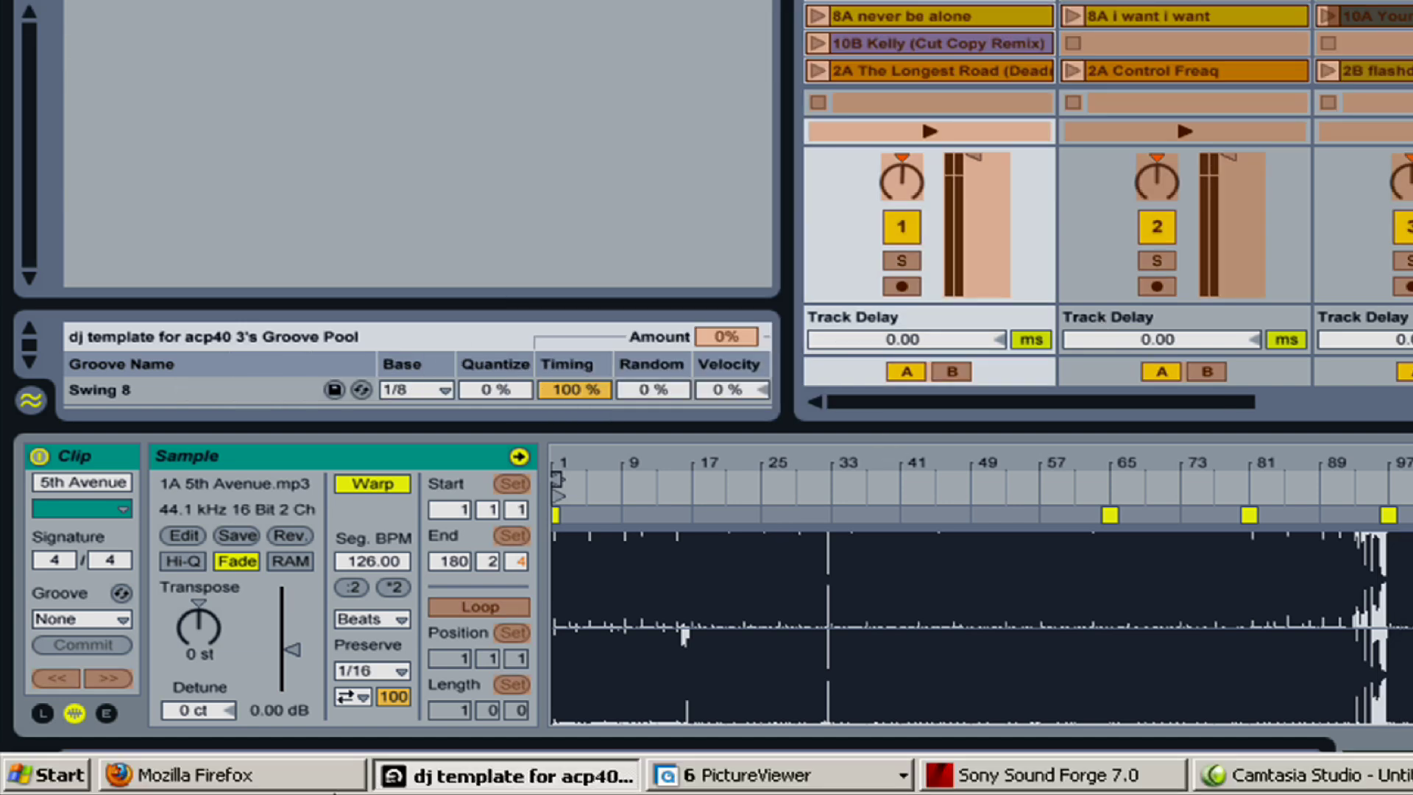
pyautogui.click(480, 606)
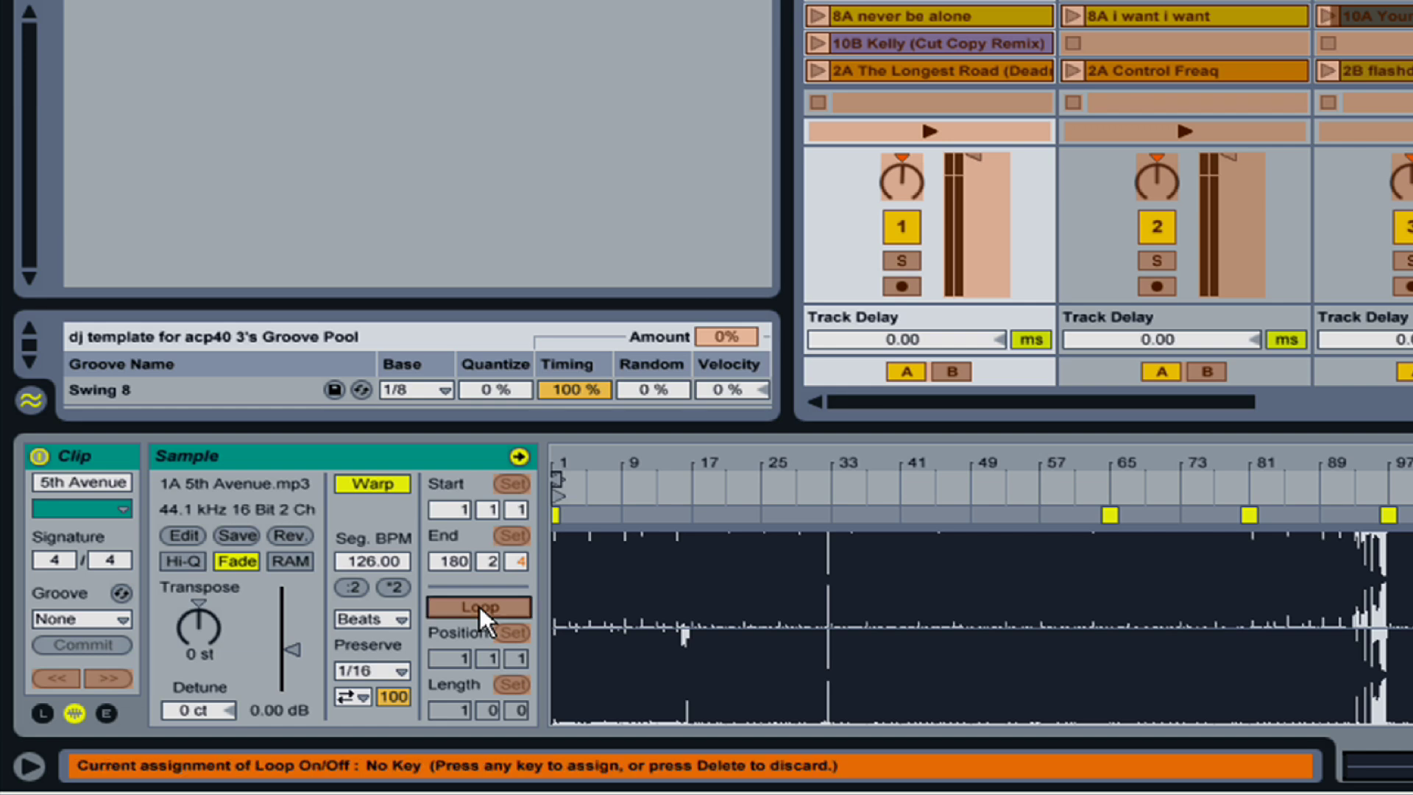
pyautogui.press('8')
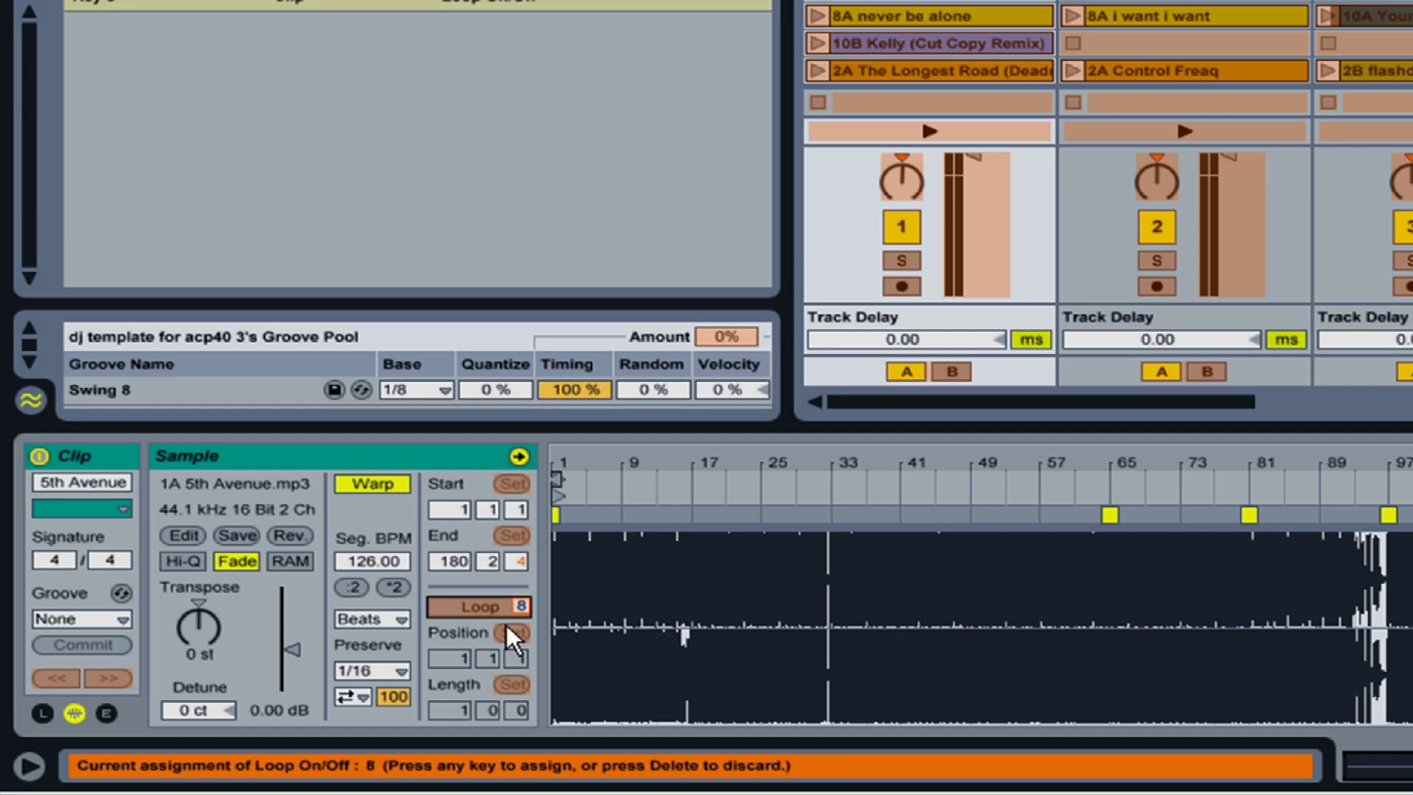
pyautogui.click(508, 627)
pyautogui.press('9')
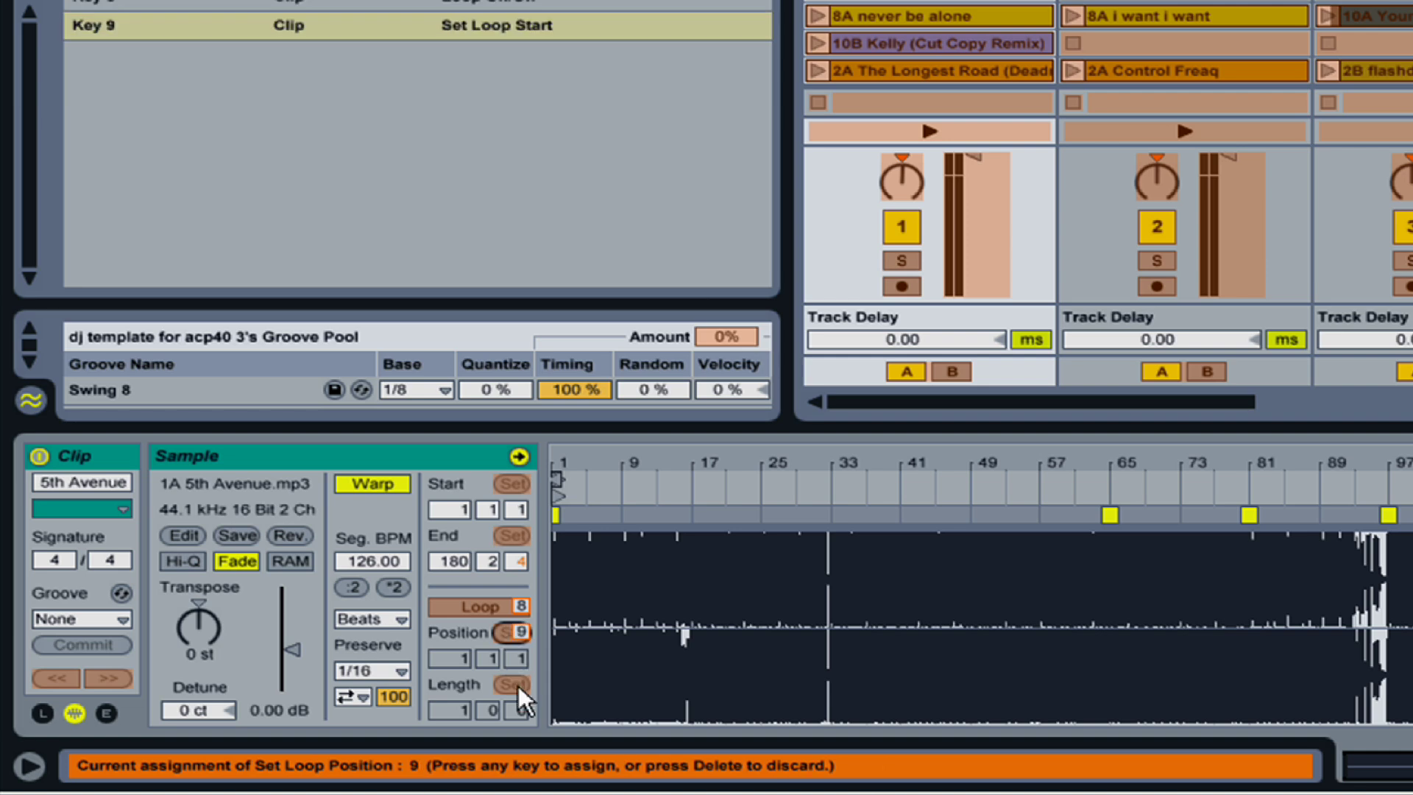
pyautogui.click(515, 683)
pyautogui.press('0')
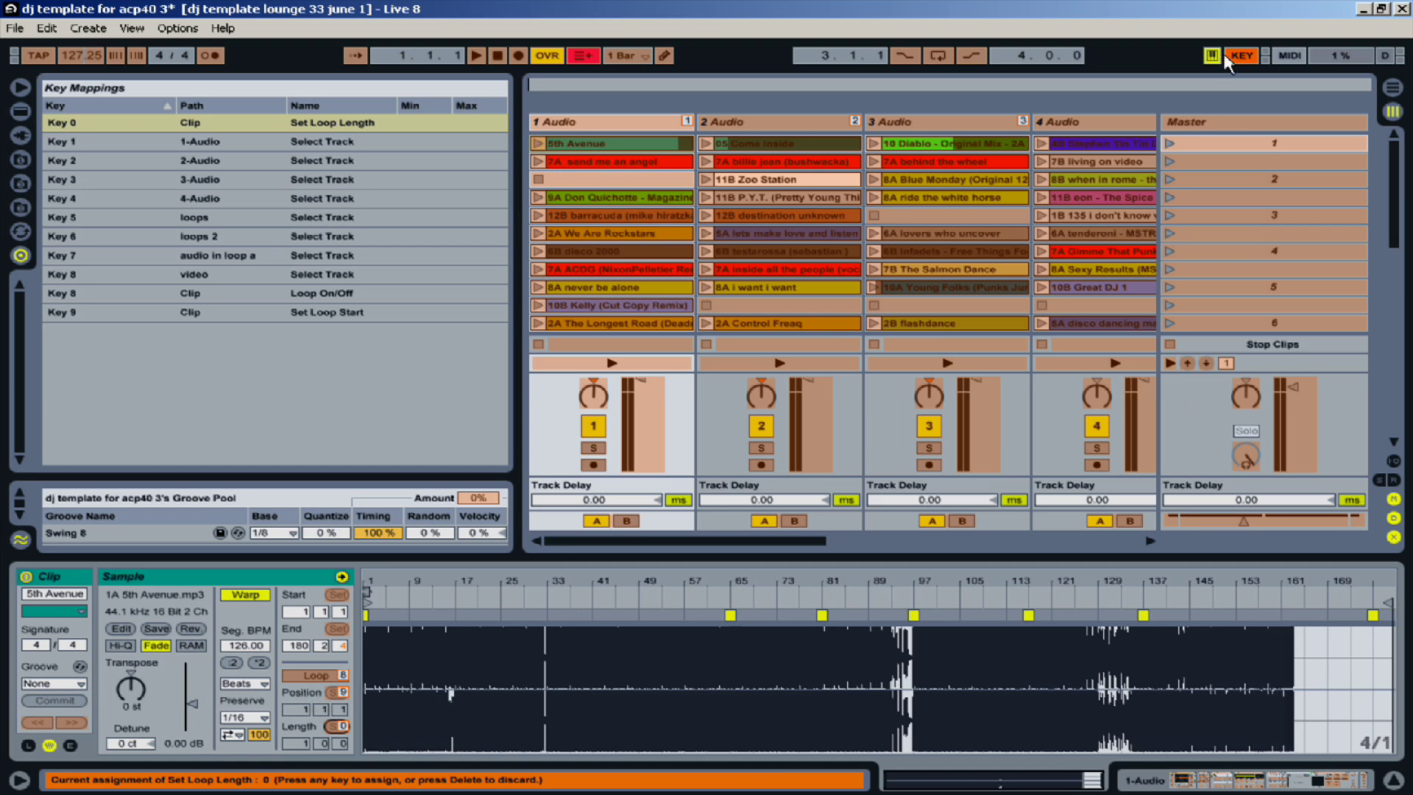
# Exit Key Map mode and switch the detail area to Device View.
pyautogui.click(1242, 57)
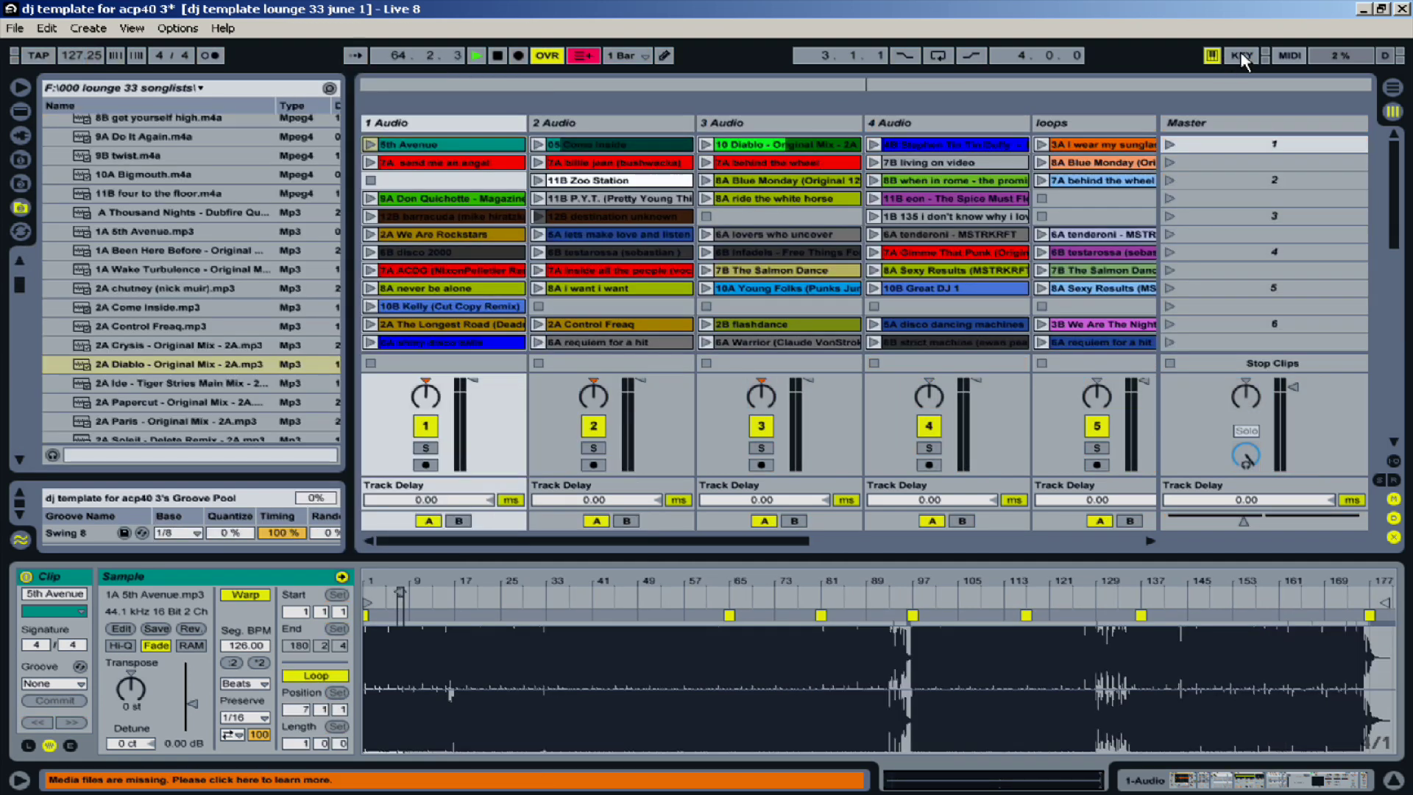
pyautogui.hotkey('shift', 'Tab')
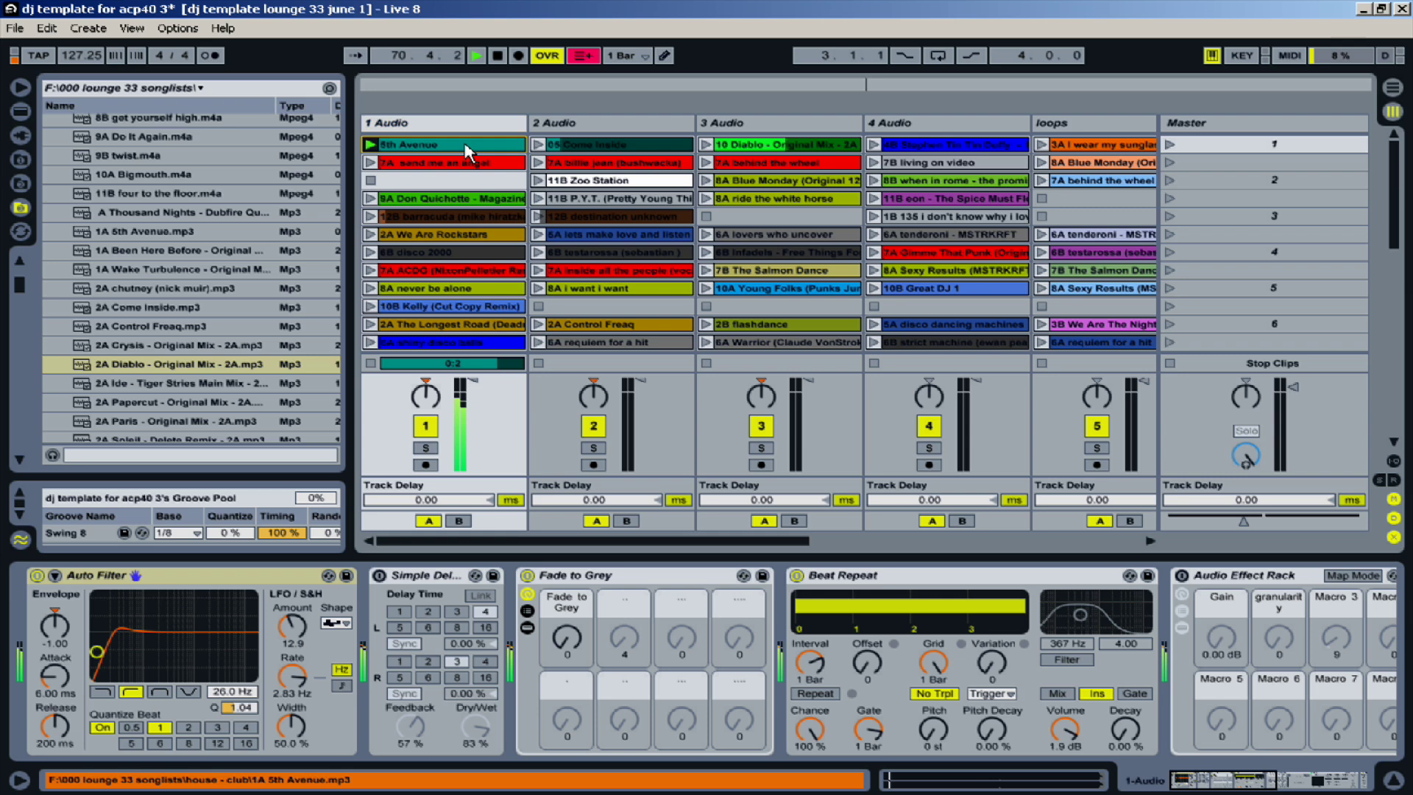
# Open the Clip View of the 5th Avenue clip on track 1.
pyautogui.click(466, 141)
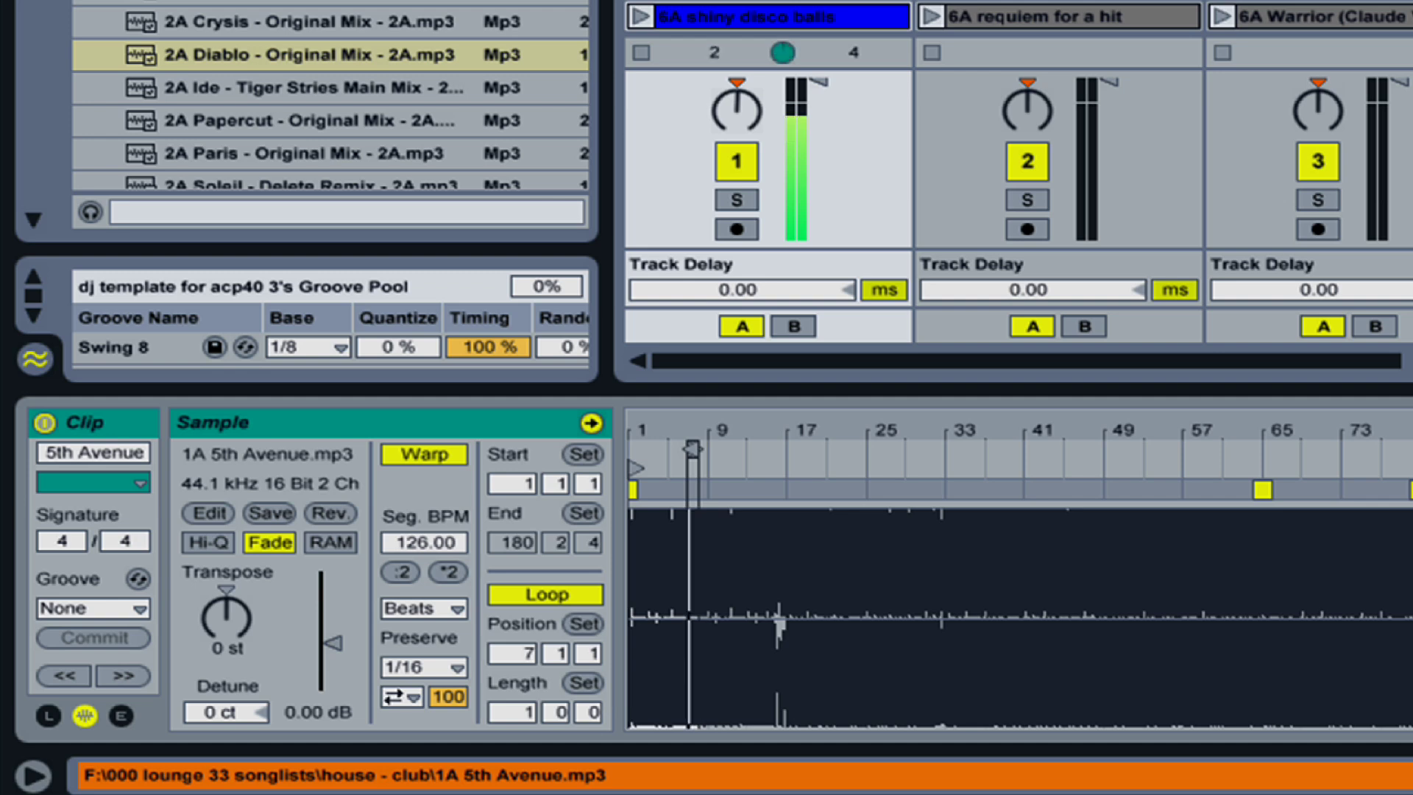
# Use the mapped loop keys to set 5th Avenue's loop at bar 11, 2 bars long.
pyautogui.hotkey('ctrl', 'l')
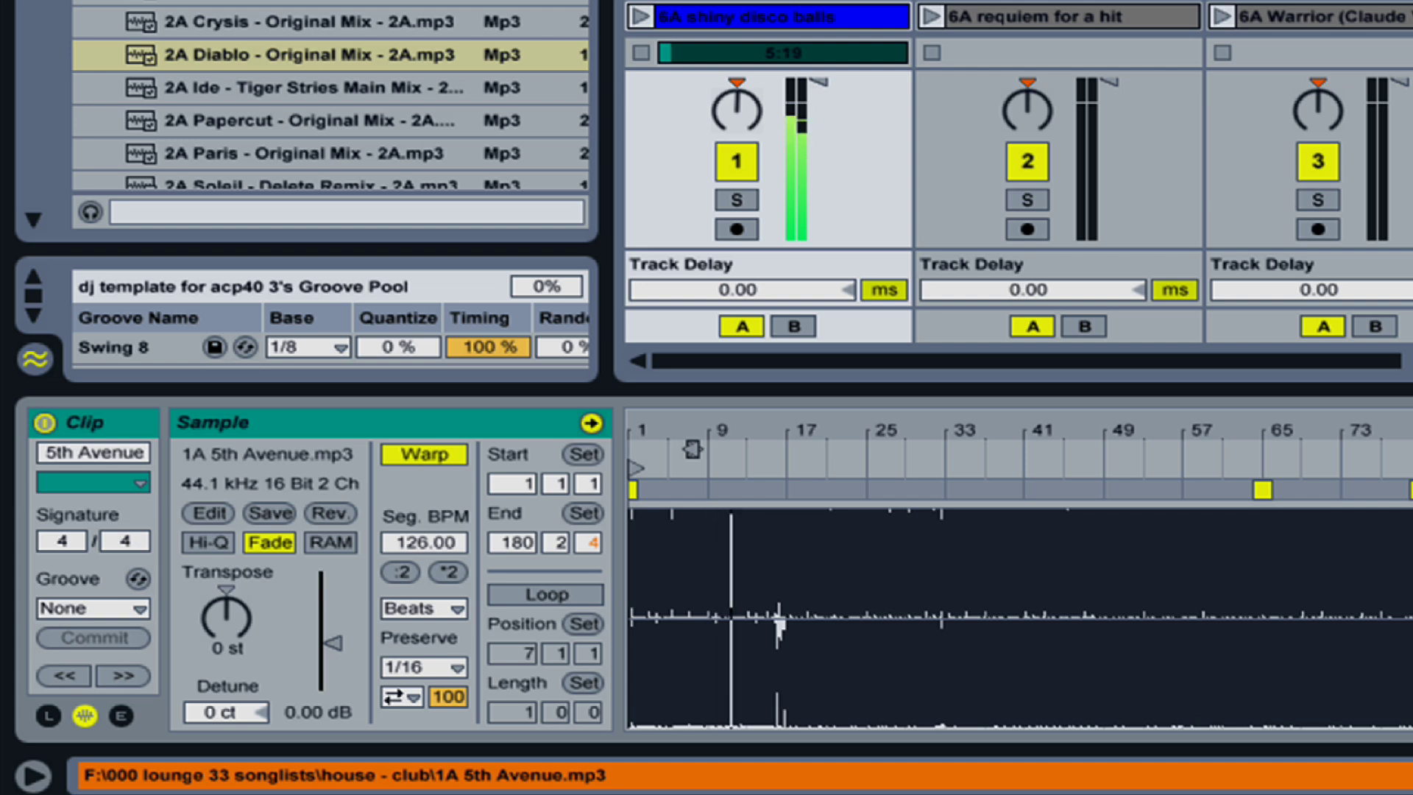
pyautogui.hotkey('ctrl', 'l')
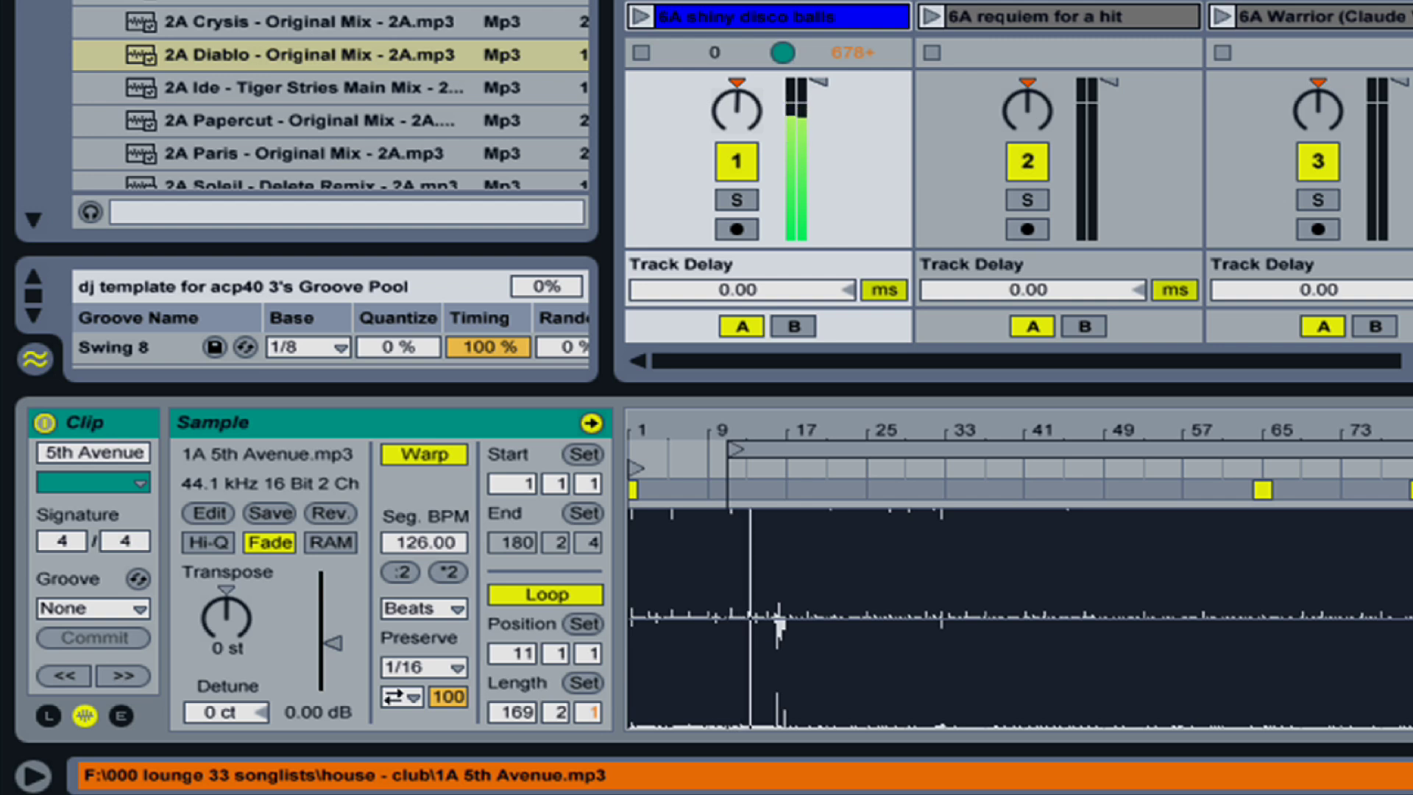
pyautogui.write('2')
pyautogui.press('Return')
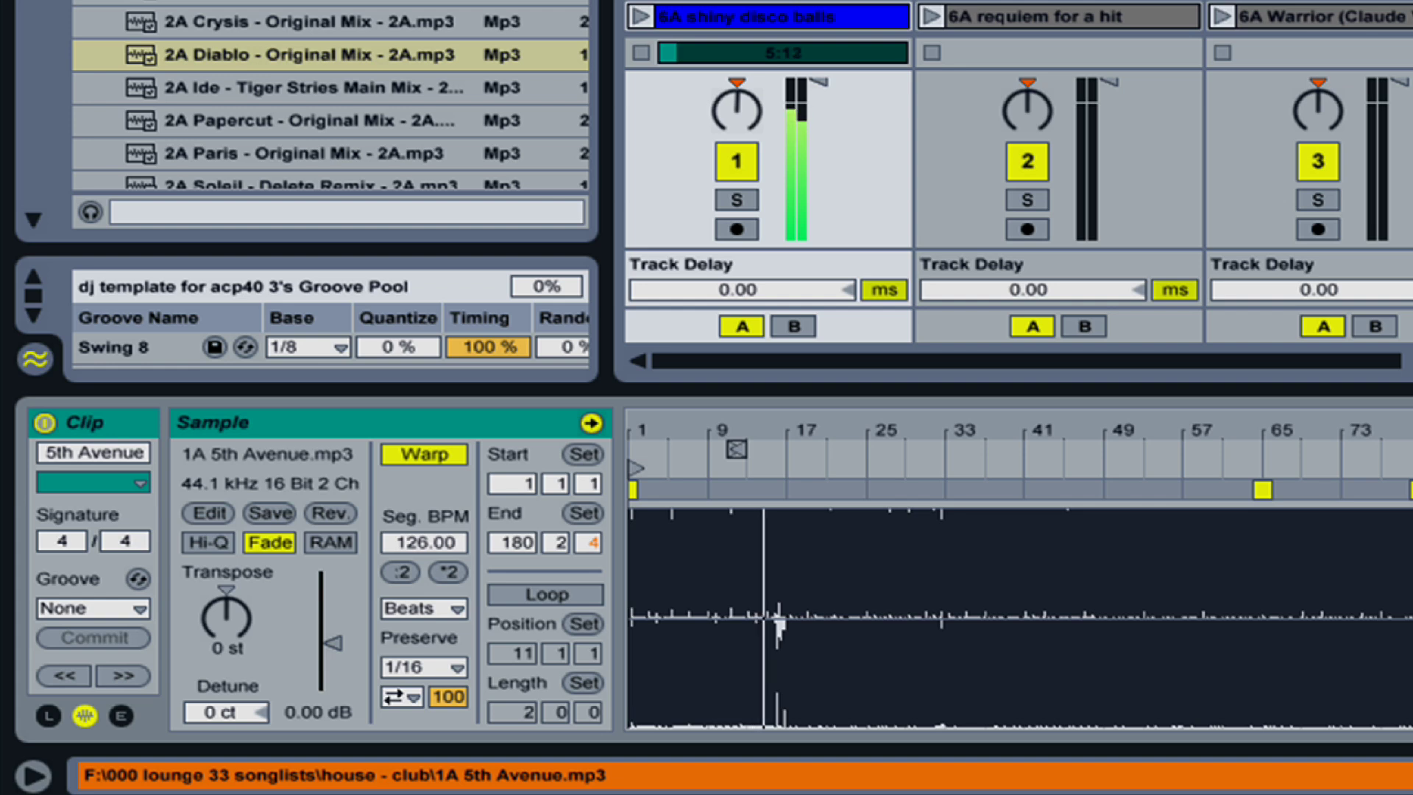
# Stop track 1, show the clip's Envelope and Launch panels, and keep Trigger launch mode.
pyautogui.click(641, 51)
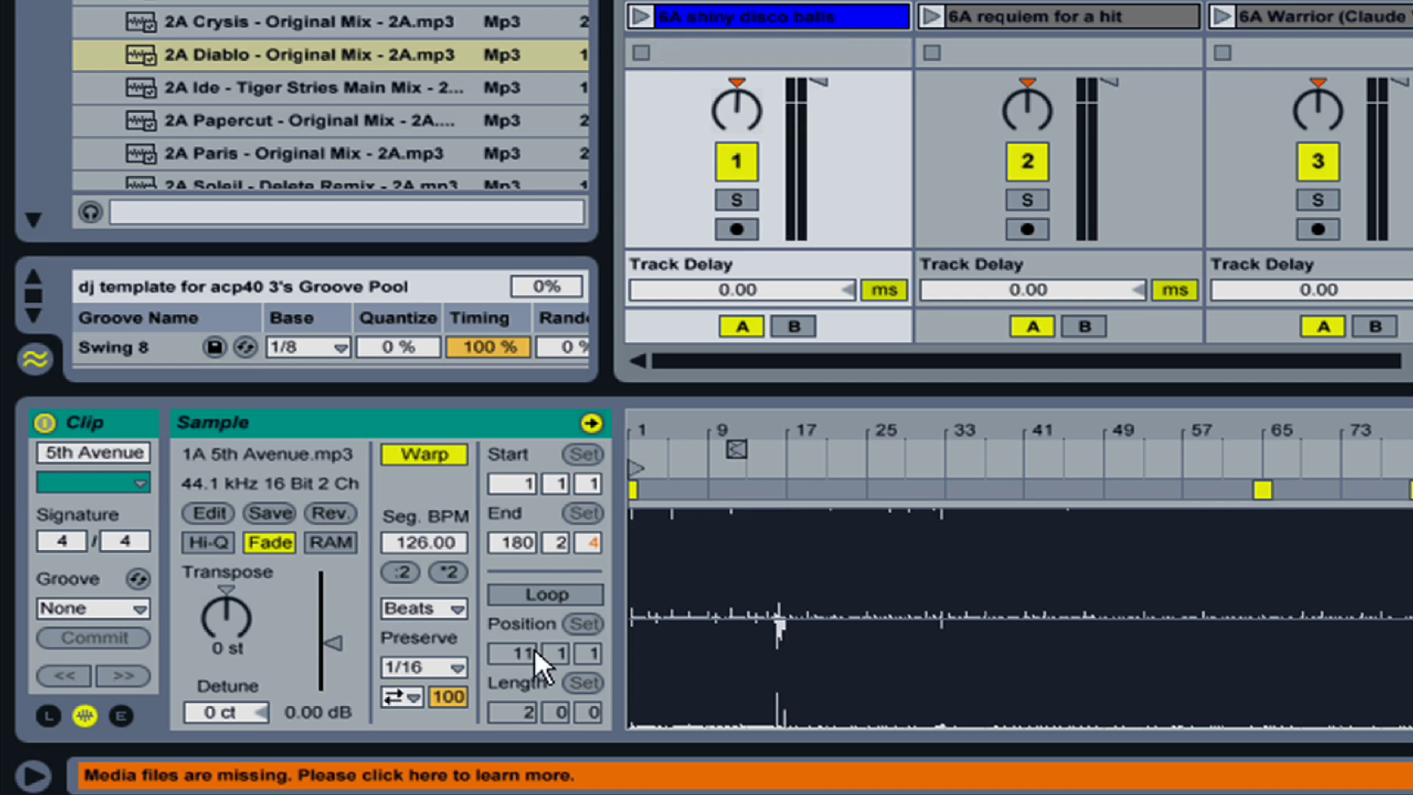
pyautogui.click(120, 716)
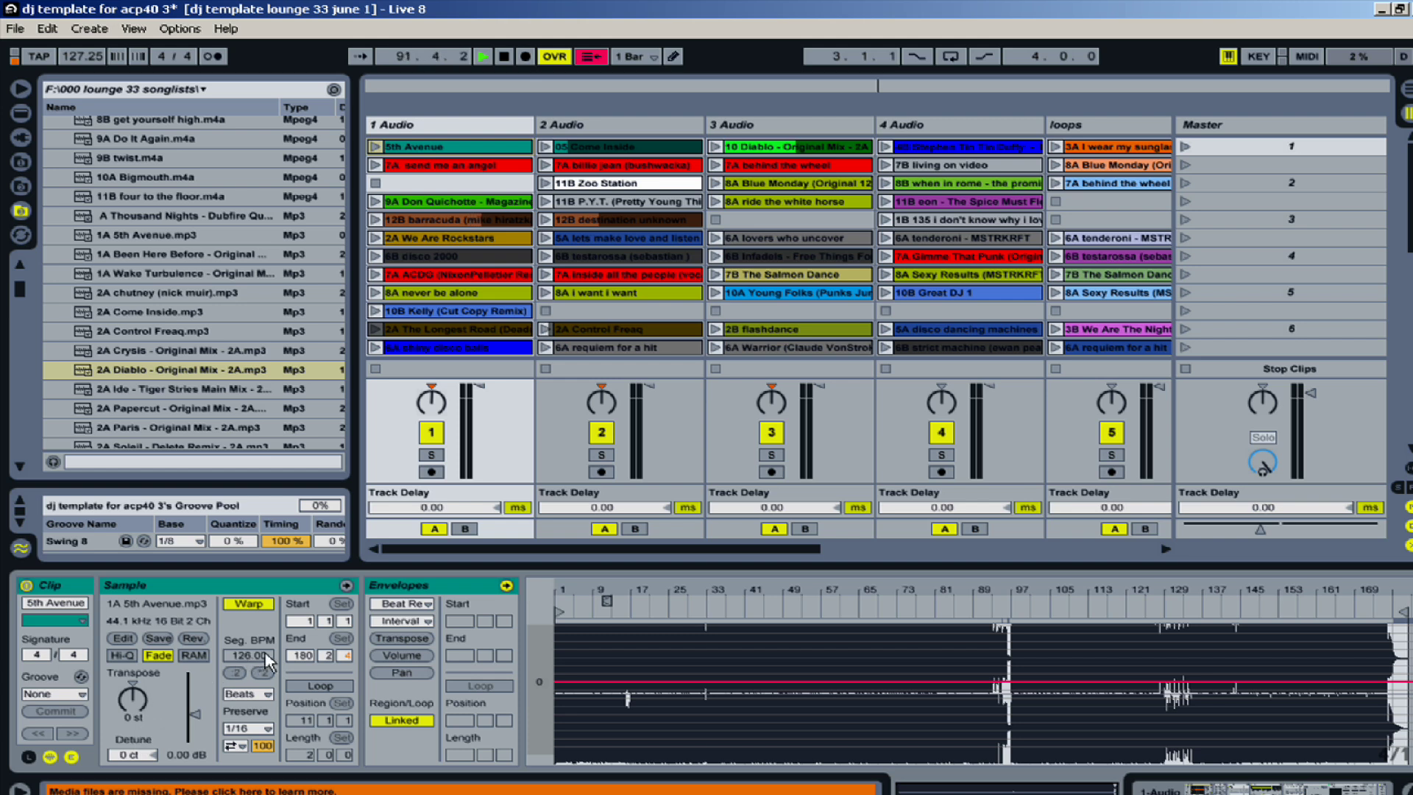
pyautogui.click(30, 756)
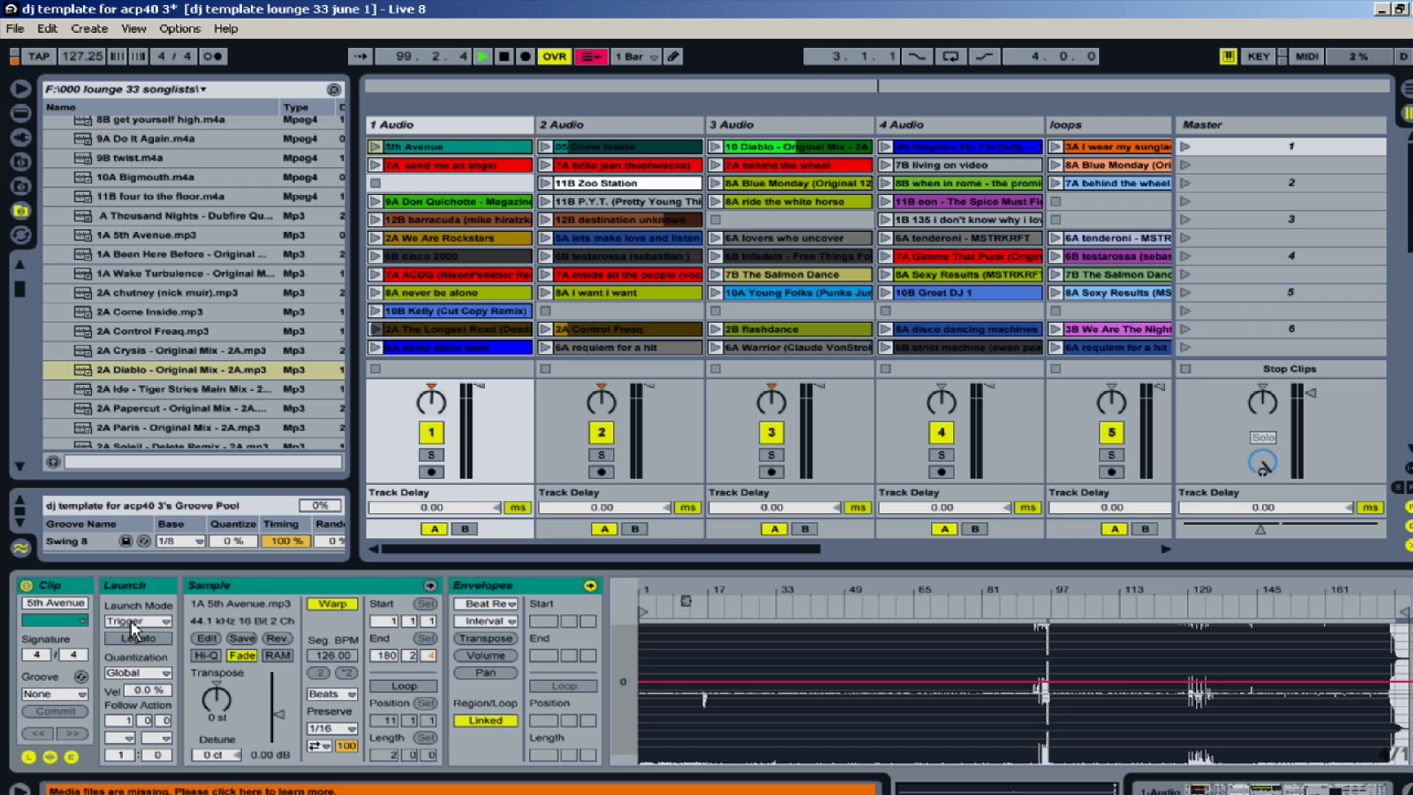
pyautogui.click(132, 622)
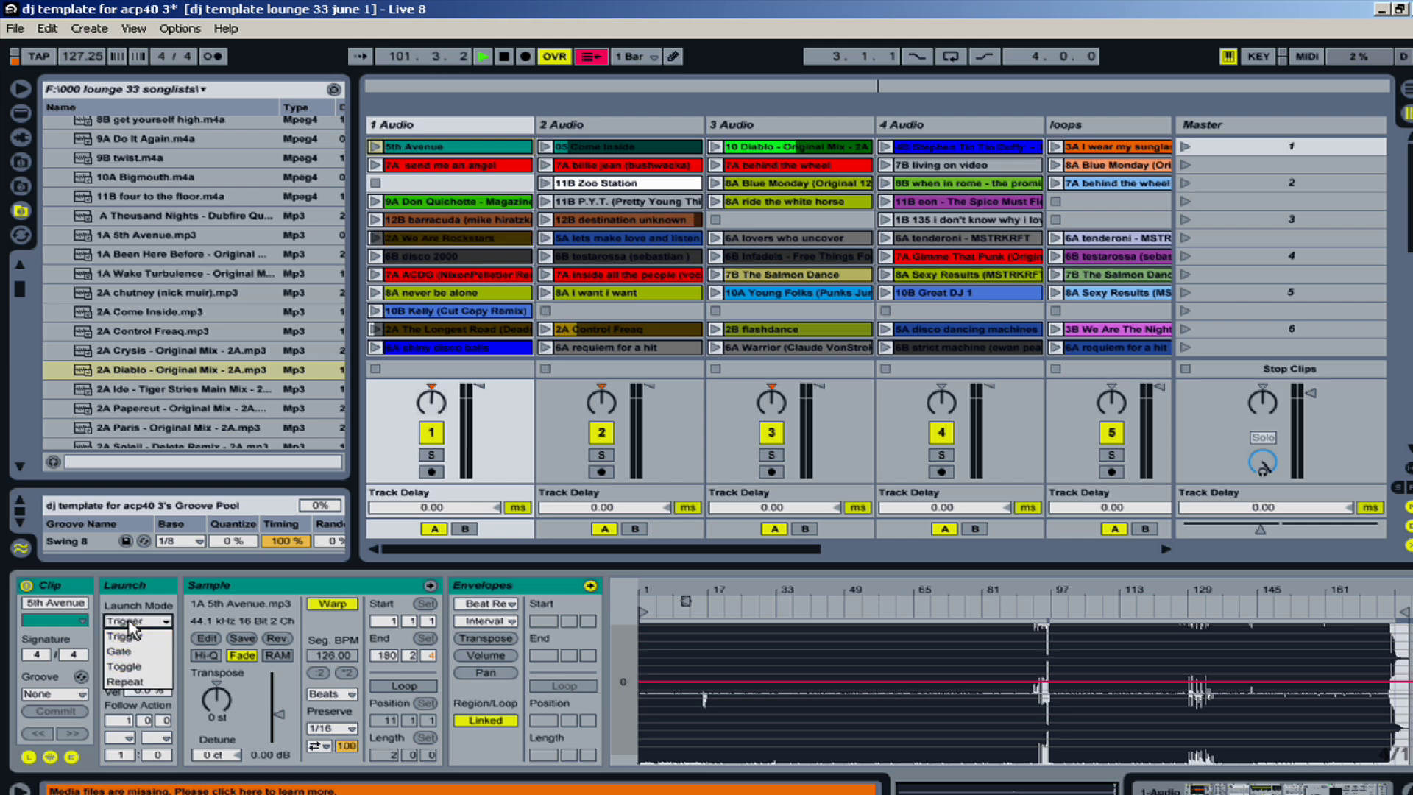
pyautogui.click(132, 625)
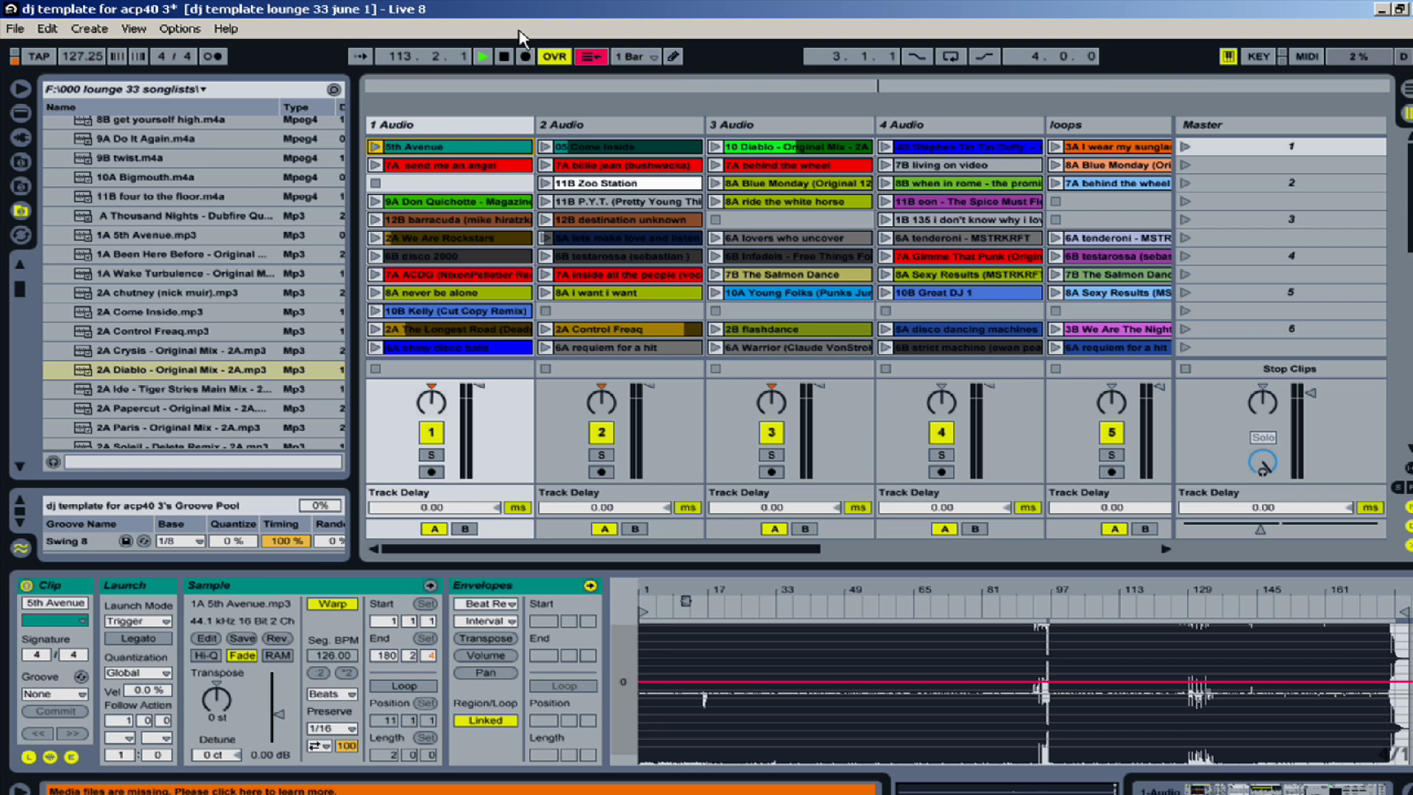
# Toggle Live's full-screen mode on and off with F11 several times.
pyautogui.press('F11')
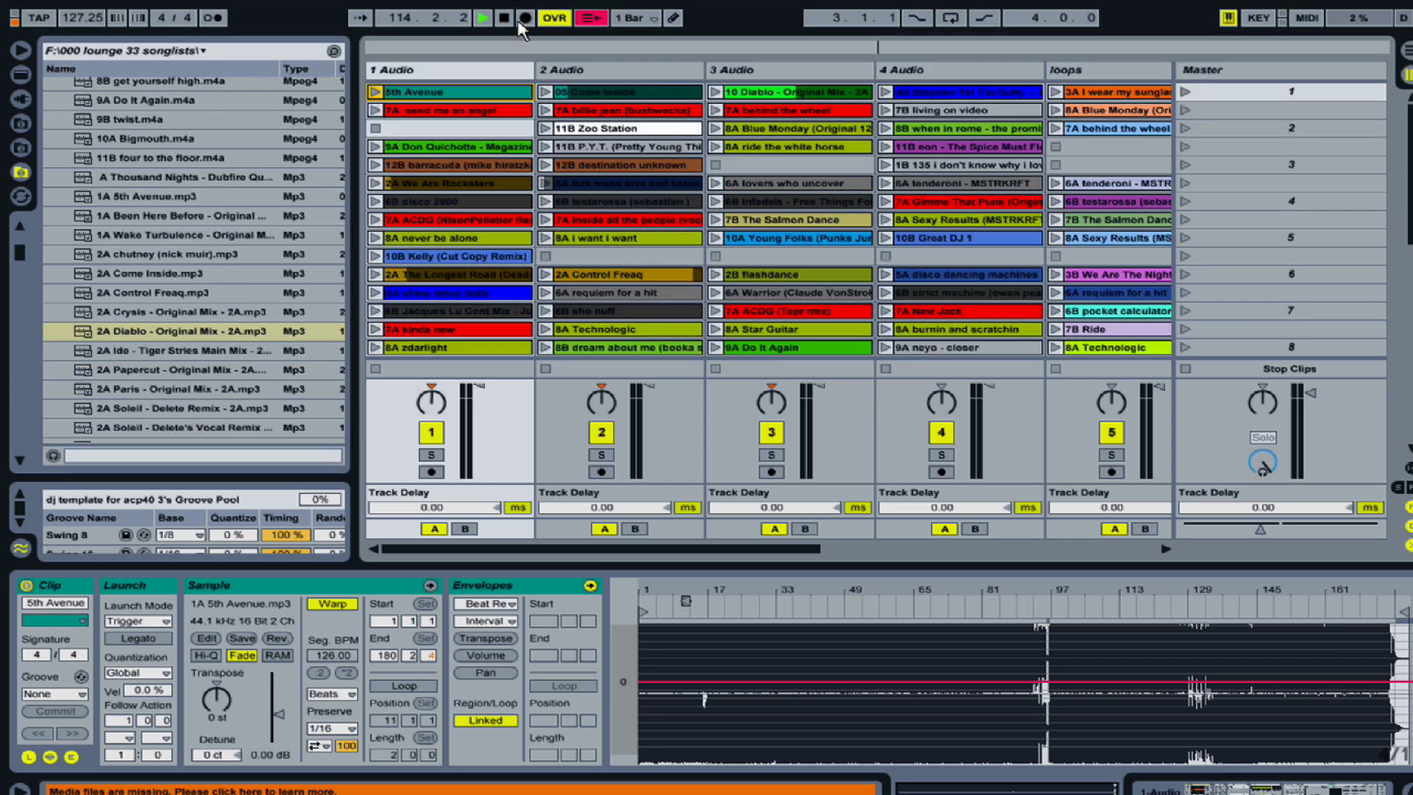
pyautogui.press('F11')
pyautogui.press('F11')
pyautogui.press('F11')
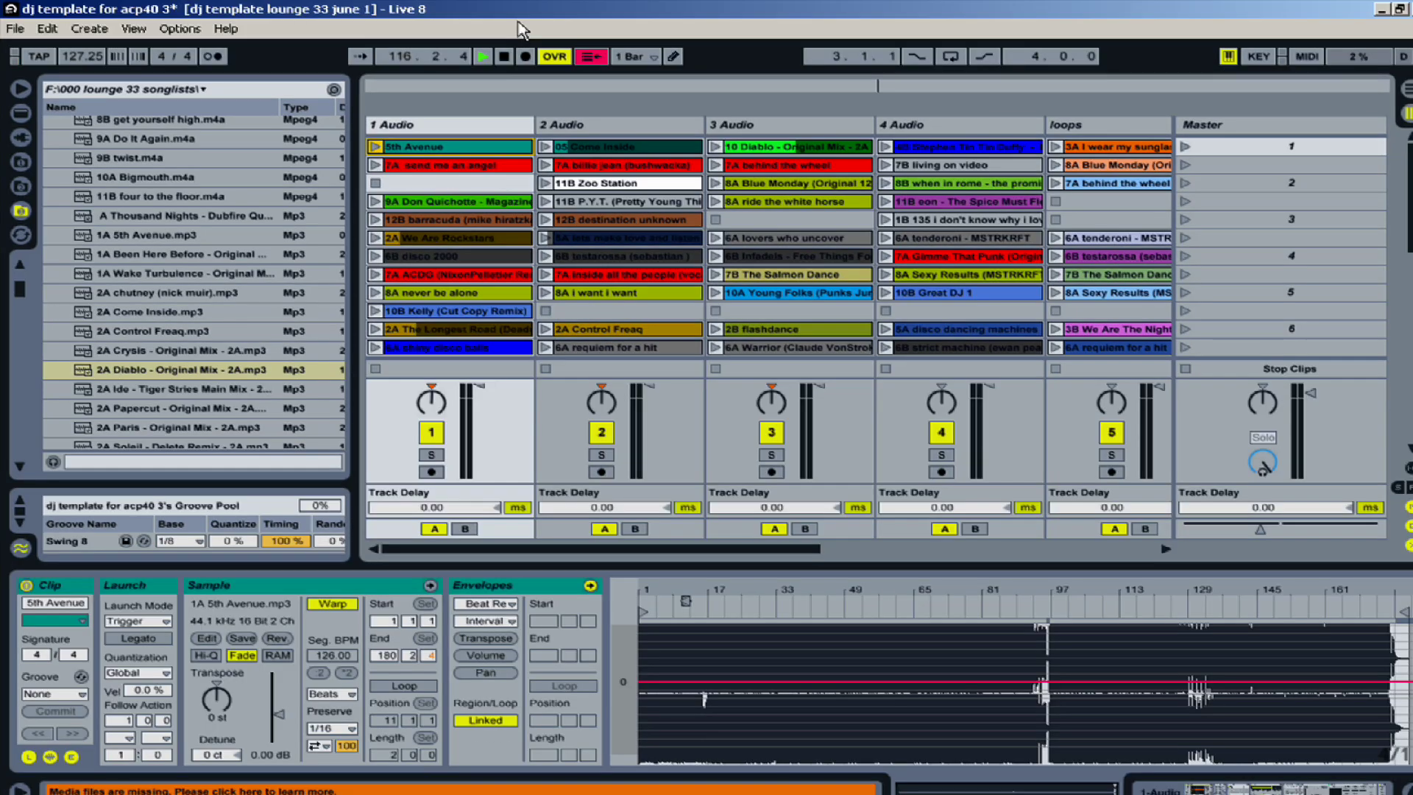
pyautogui.press('F11')
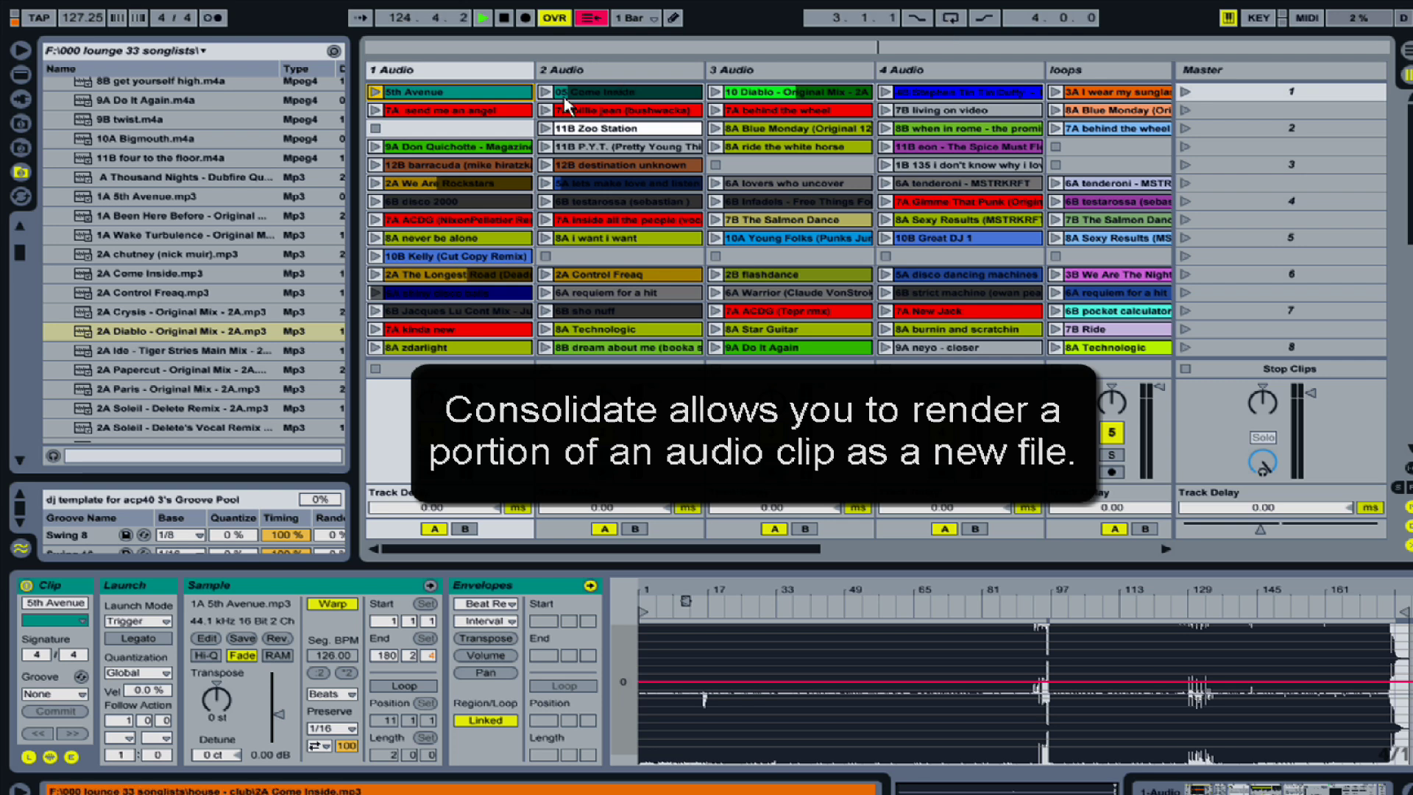
# Loop a few early bars in Arrangement view, then switch arrangement looping off.
pyautogui.press('Tab')
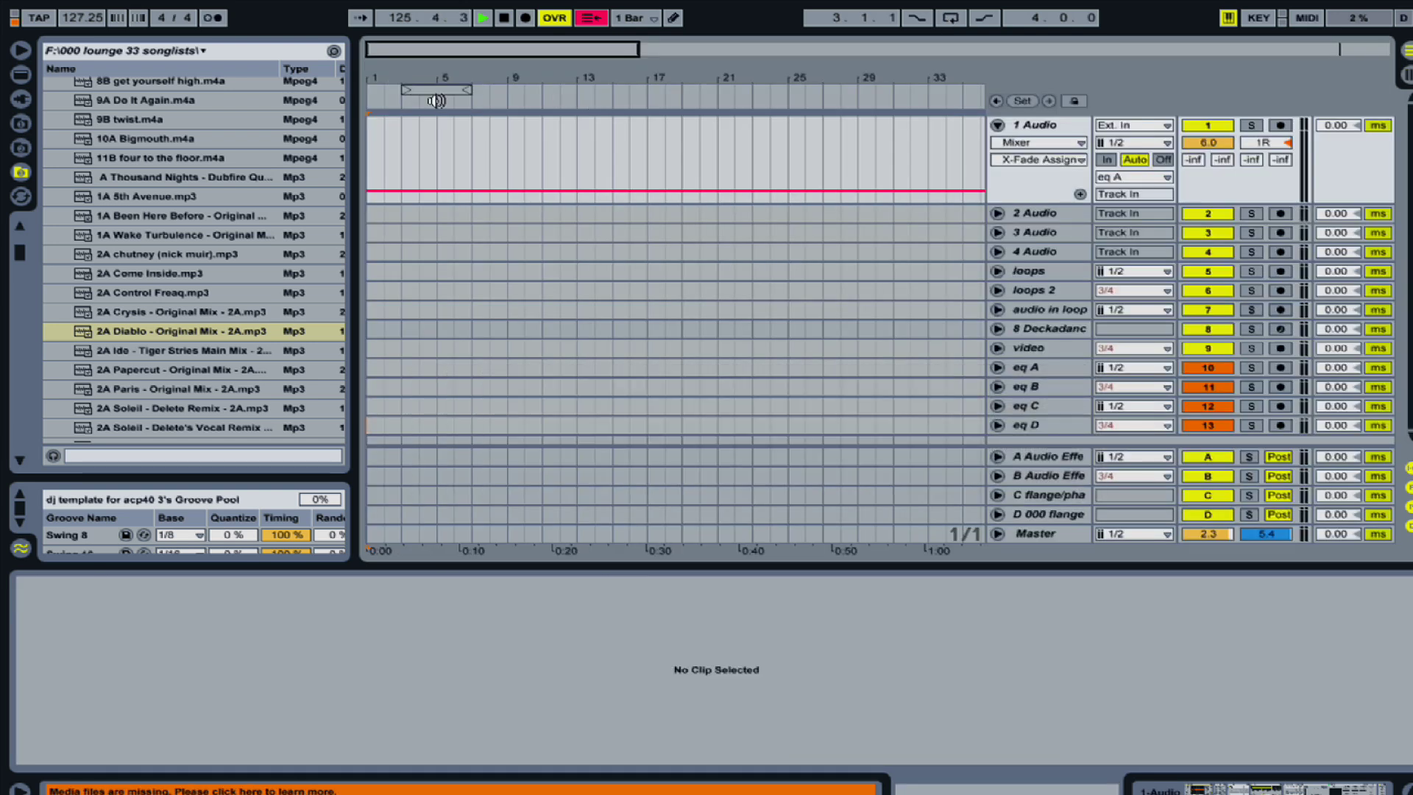
pyautogui.click(438, 89)
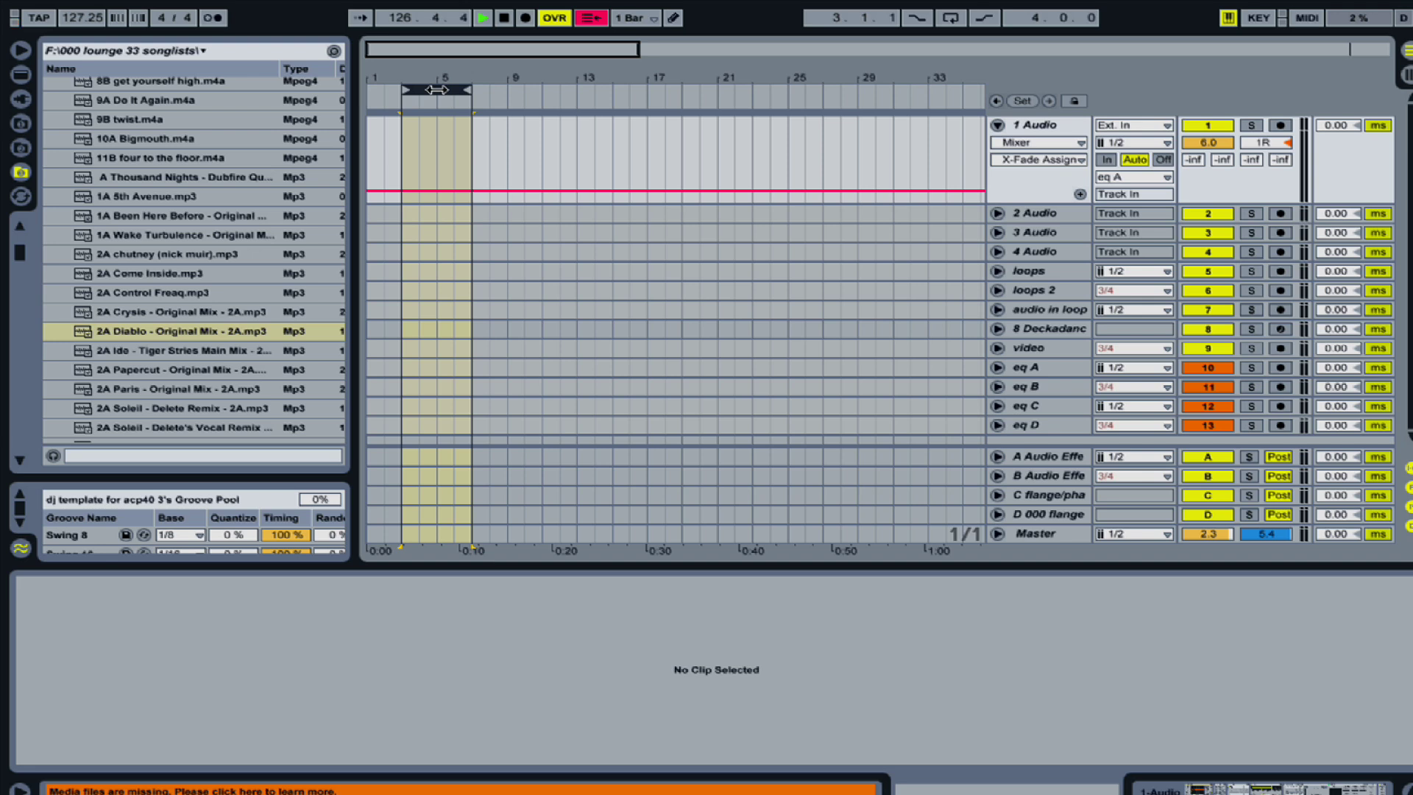
pyautogui.hotkey('ctrl', 'l')
pyautogui.click(953, 17)
pyautogui.moveTo(441, 75); pyautogui.dragTo(445, 70)
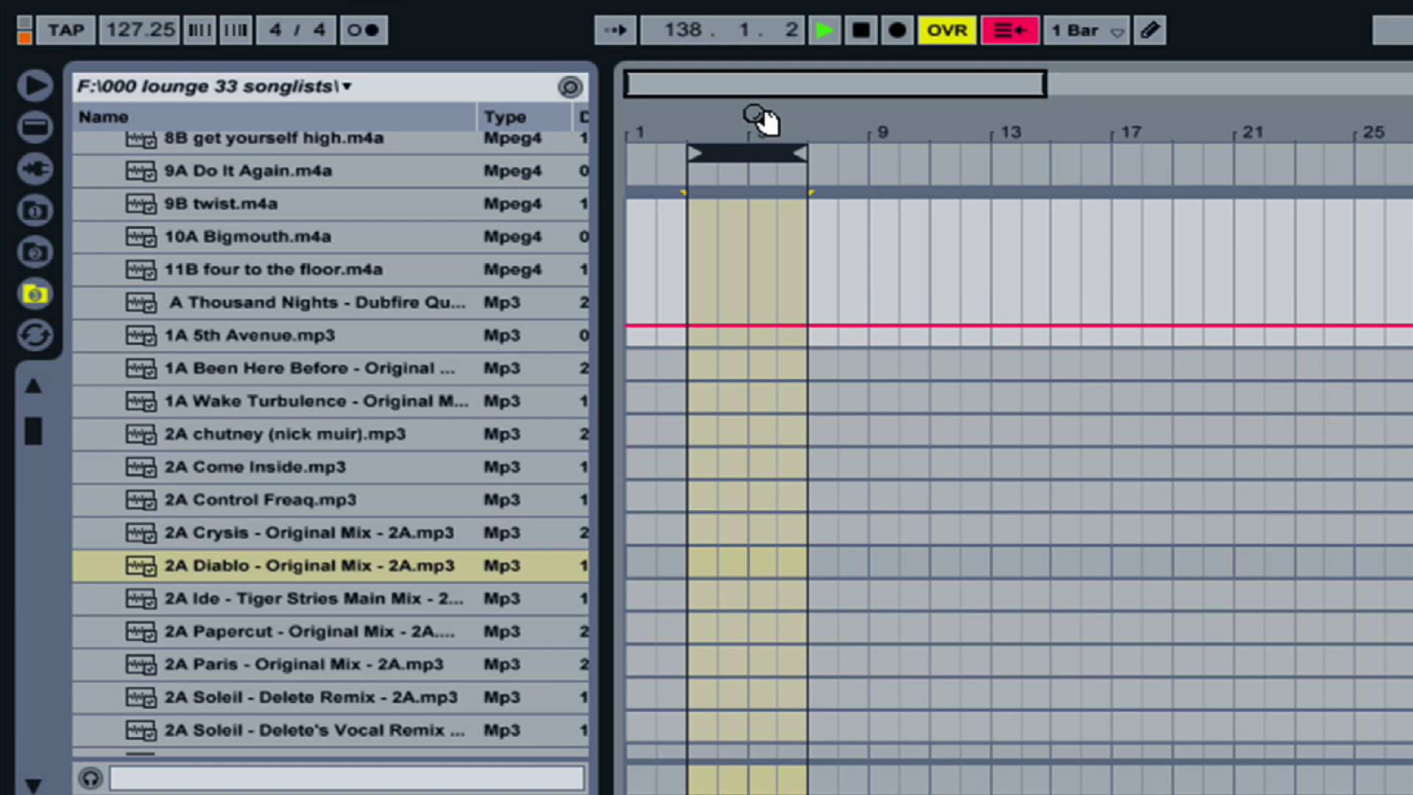
# Stop, replay from inside the loop, stop again, and return to Session view.
pyautogui.press('space')
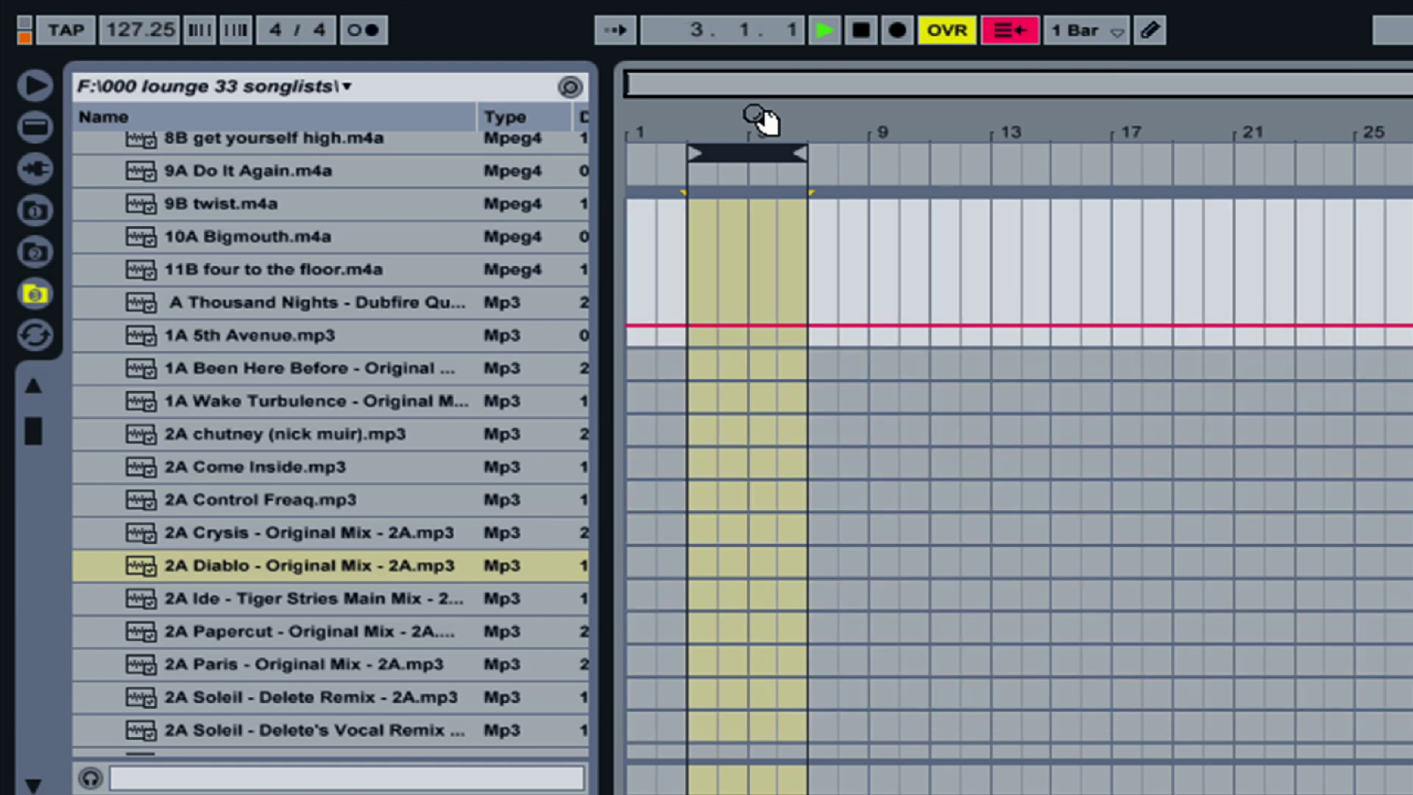
pyautogui.press('space')
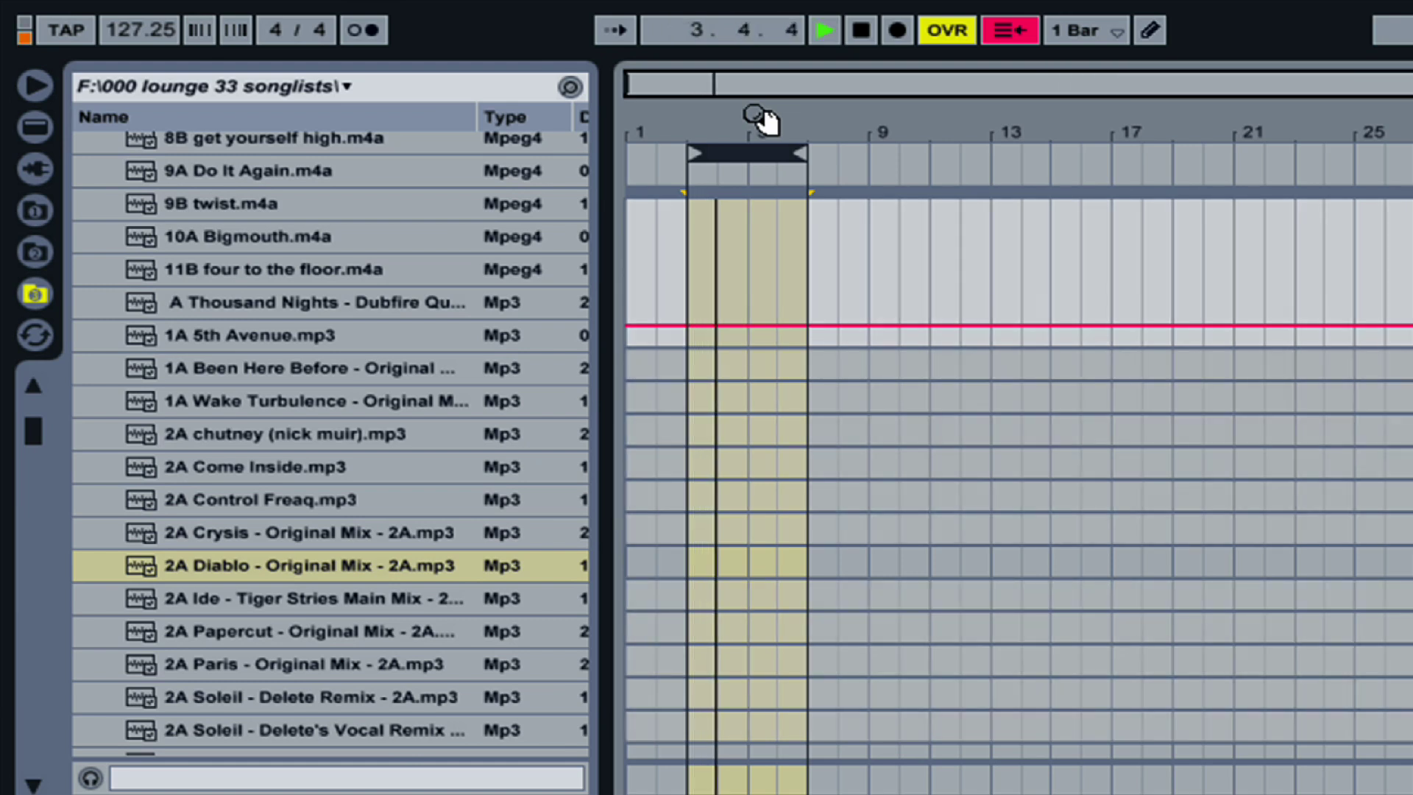
pyautogui.press('space')
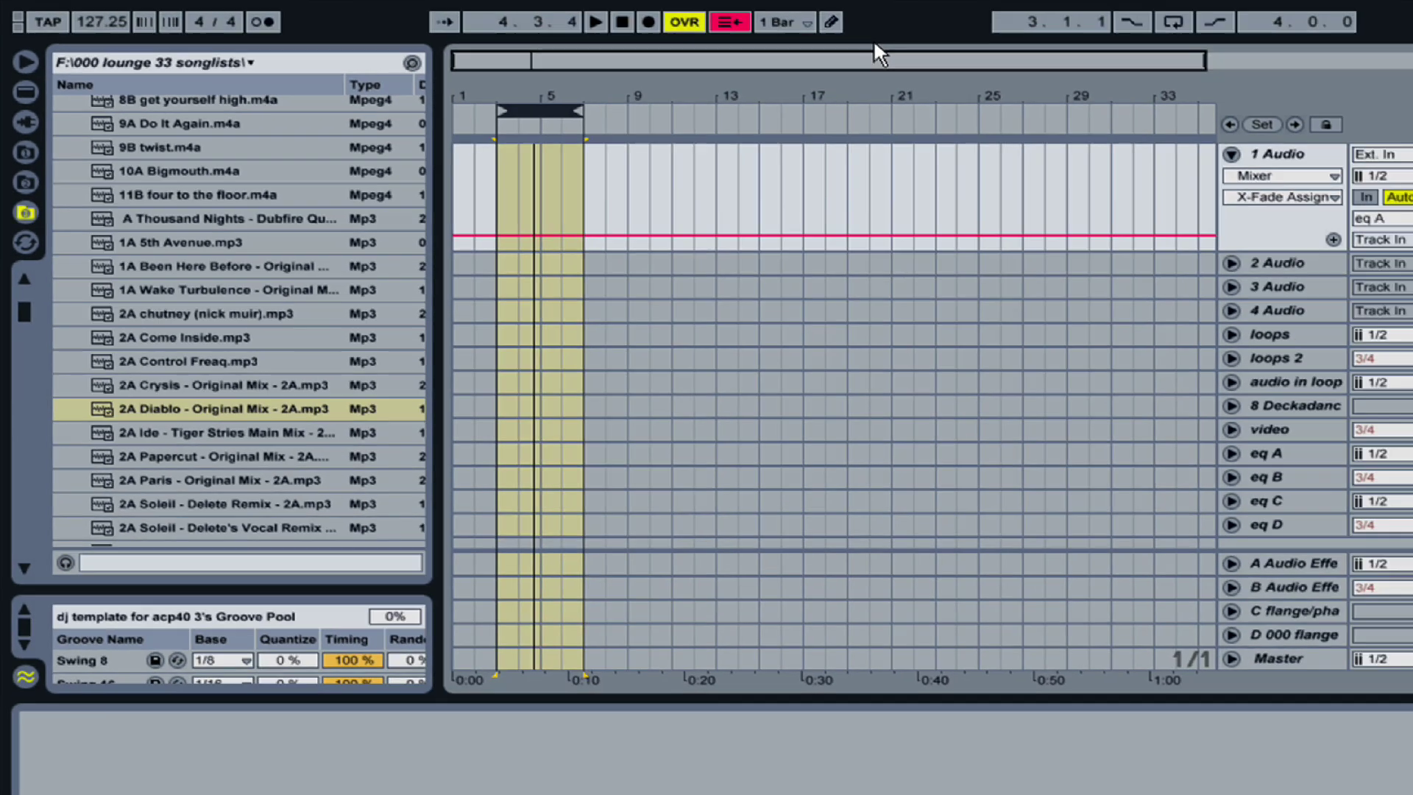
pyautogui.press('Tab')
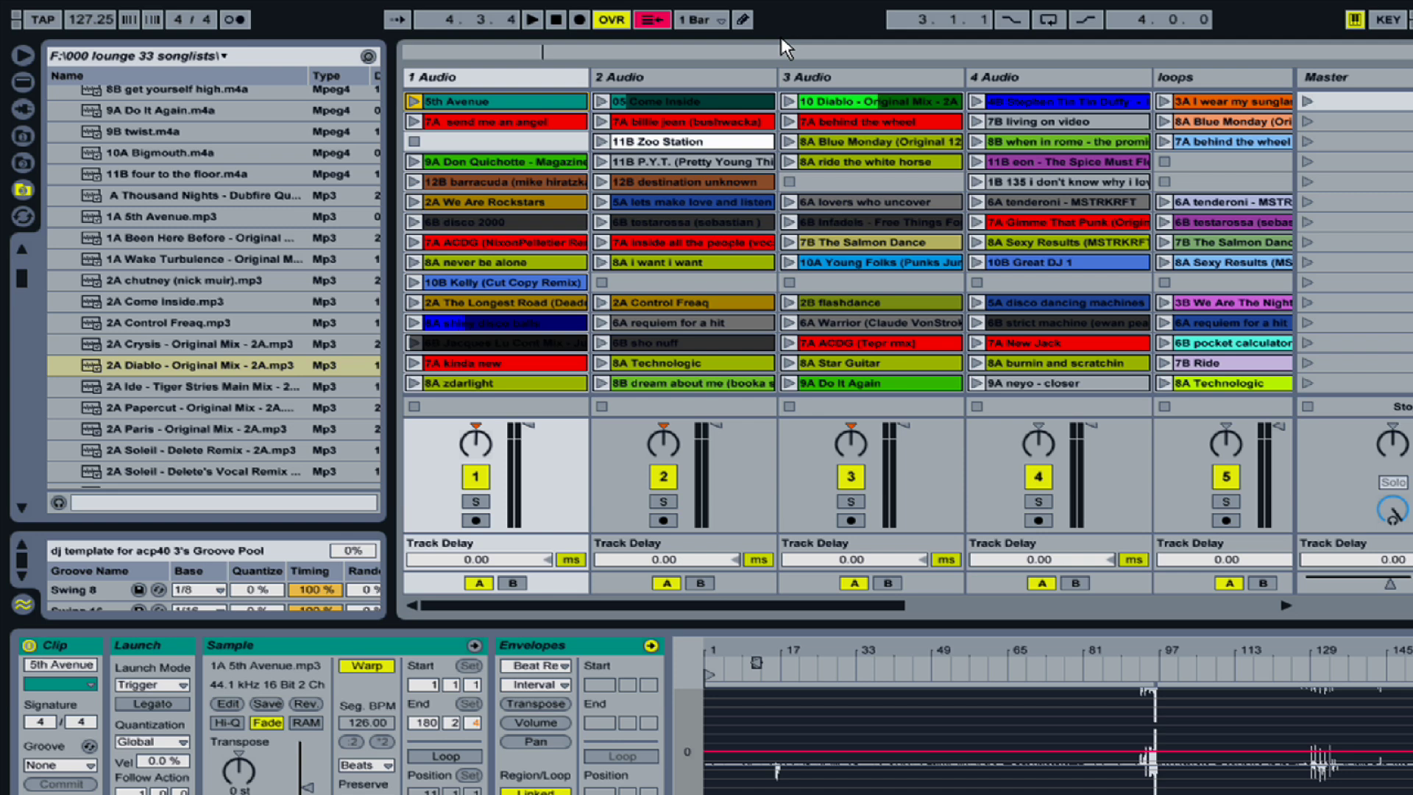
# Insert two empty scenes, undo them, and return to Arrangement view.
pyautogui.hotkey('ctrl', 'i')
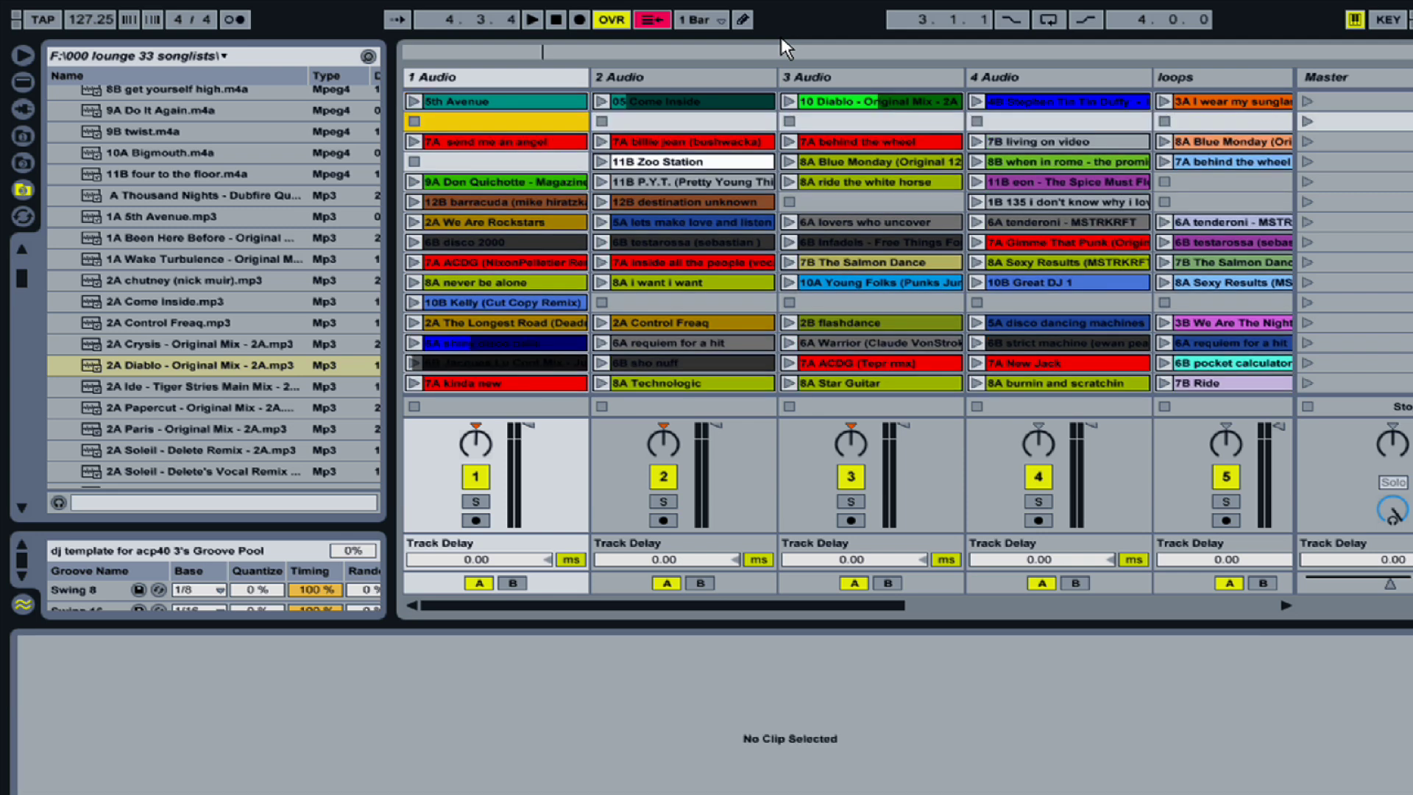
pyautogui.hotkey('ctrl', 'i')
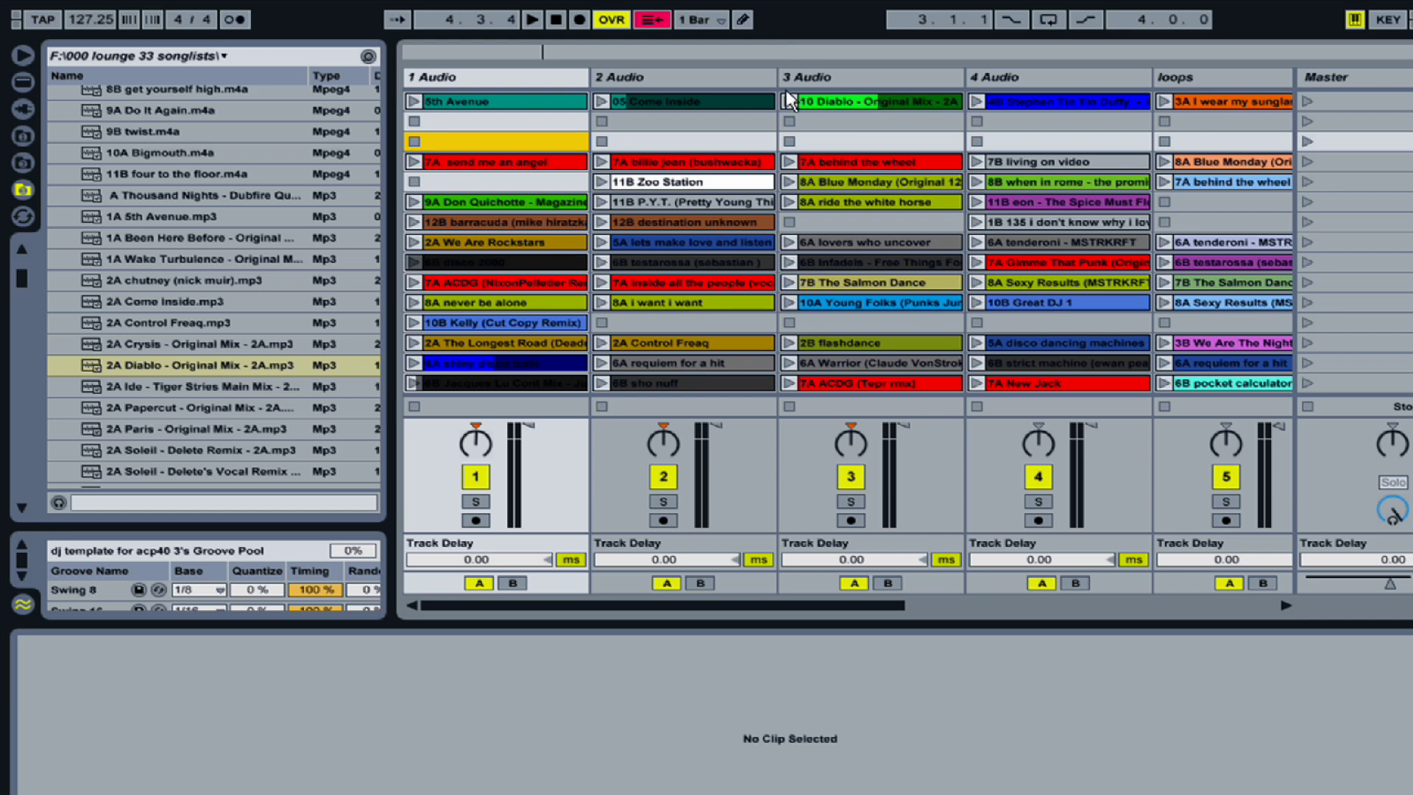
pyautogui.hotkey('ctrl', 'z')
pyautogui.hotkey('ctrl', 'z')
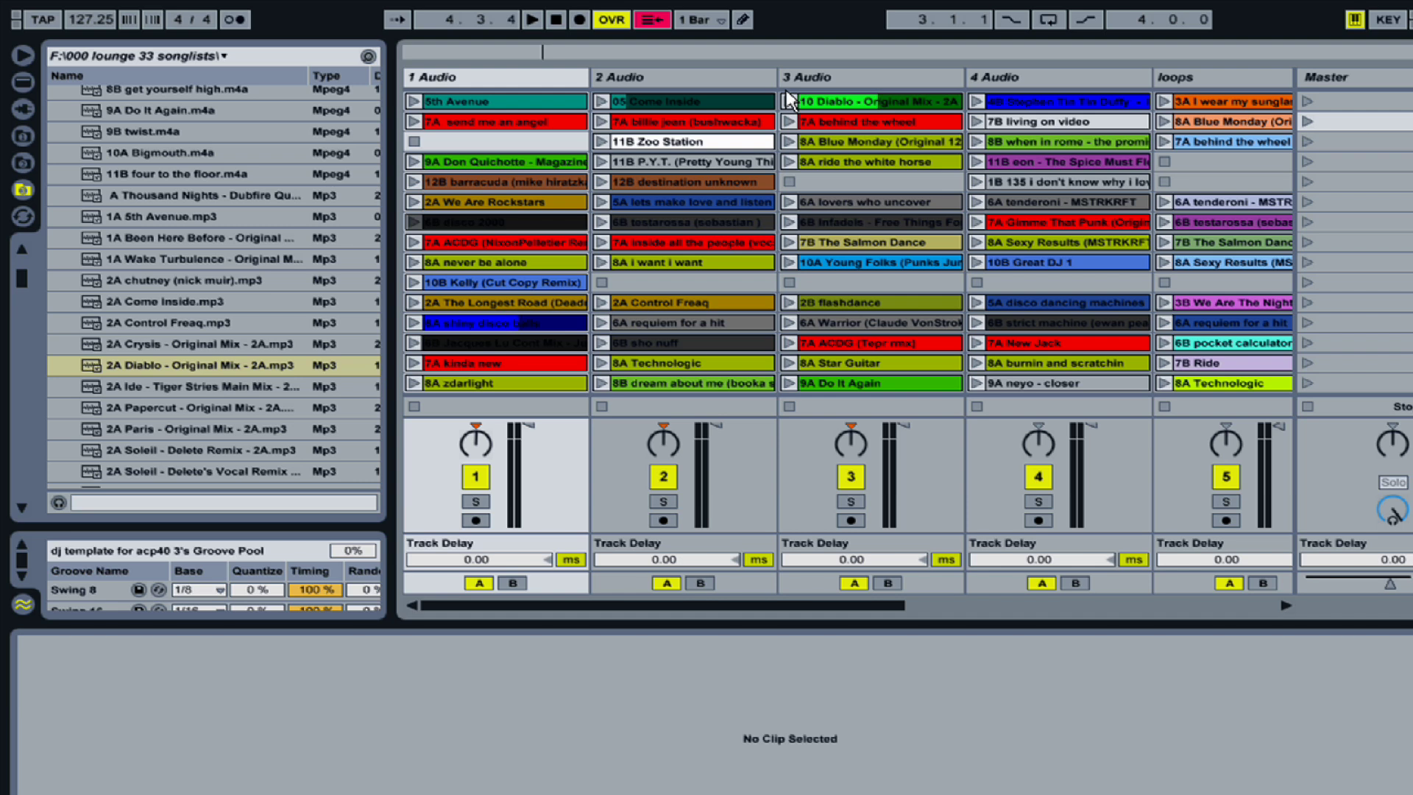
pyautogui.press('Tab')
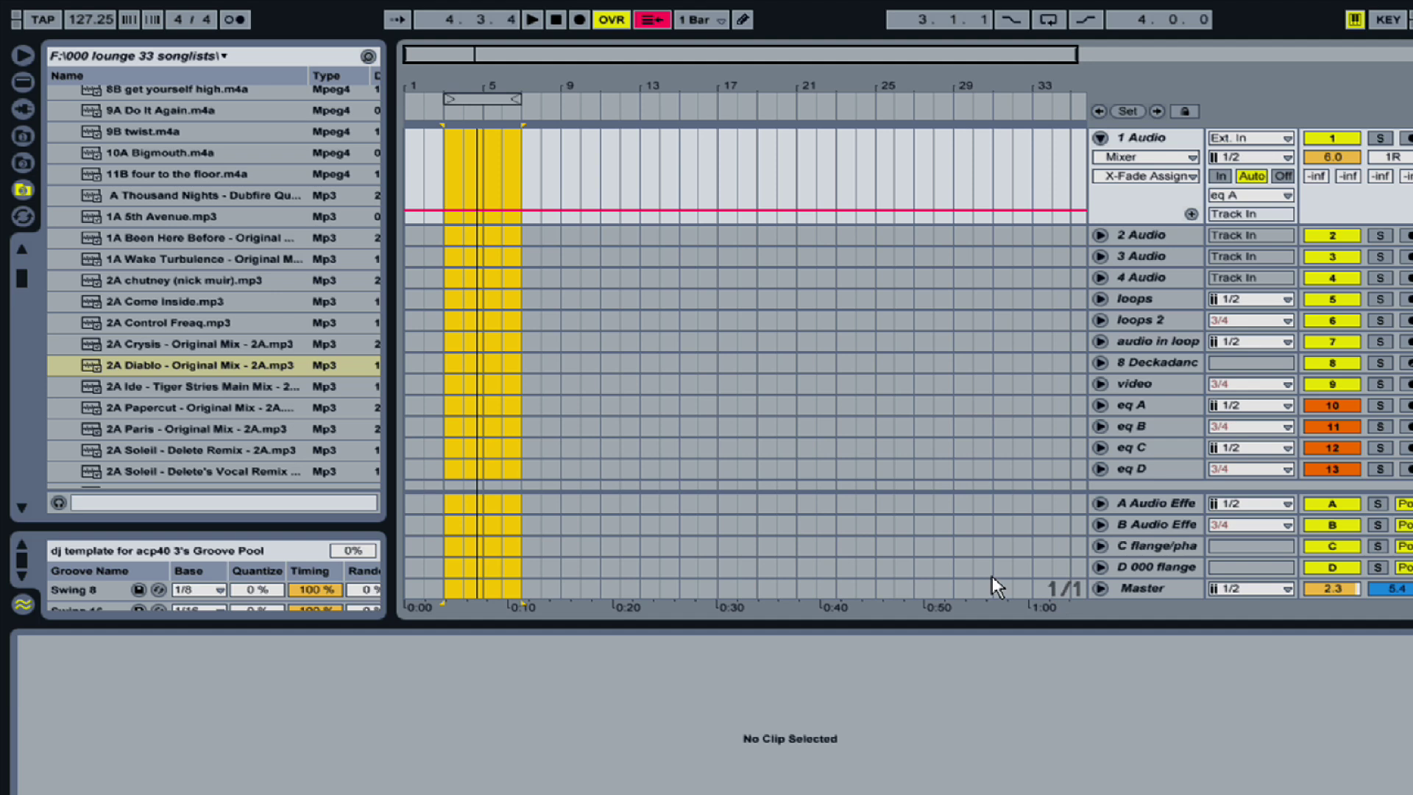
# Try coarser and finer arrangement grid sizes, then jump to the arrangement end.
pyautogui.hotkey('ctrl', '2')
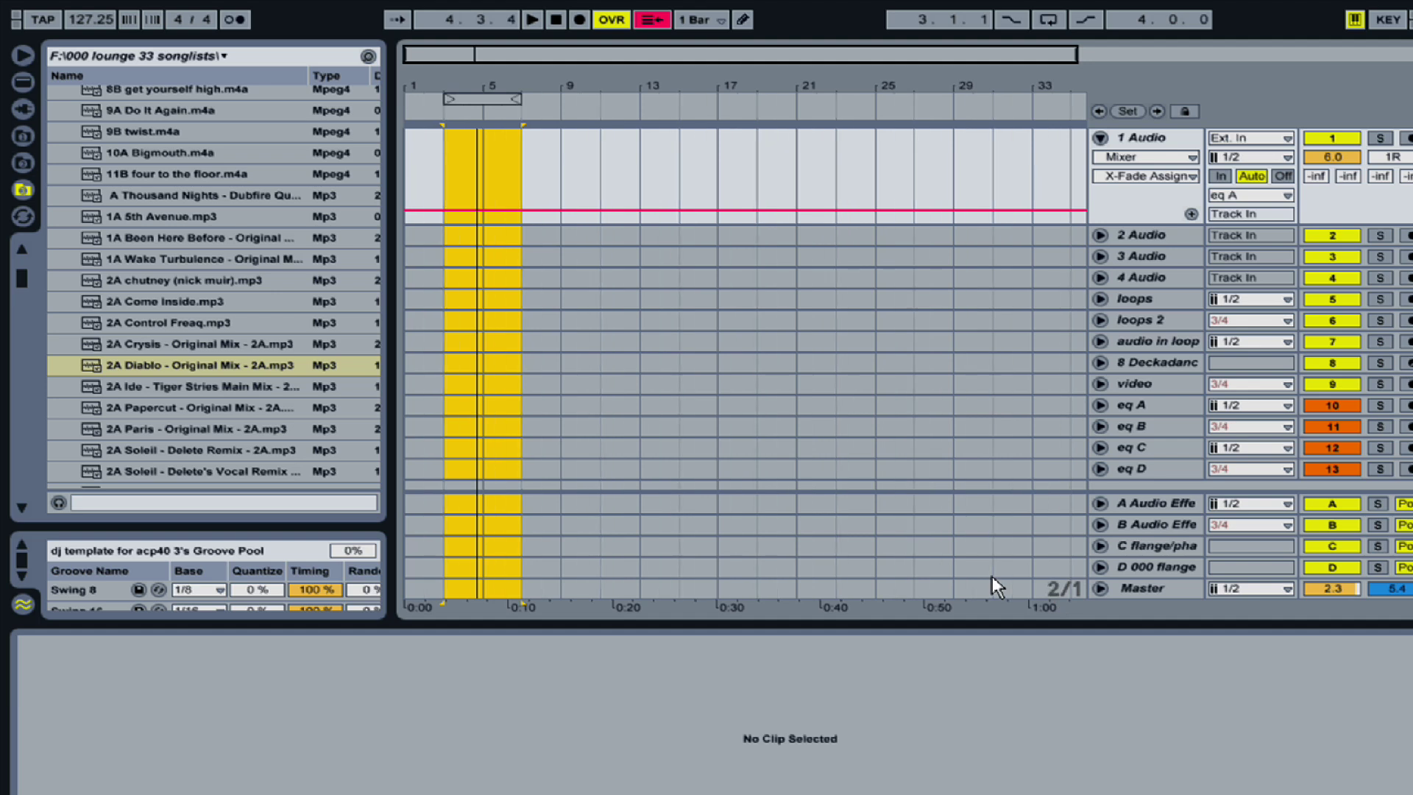
pyautogui.hotkey('ctrl', '2')
pyautogui.hotkey('ctrl', '2')
pyautogui.hotkey('ctrl', '1')
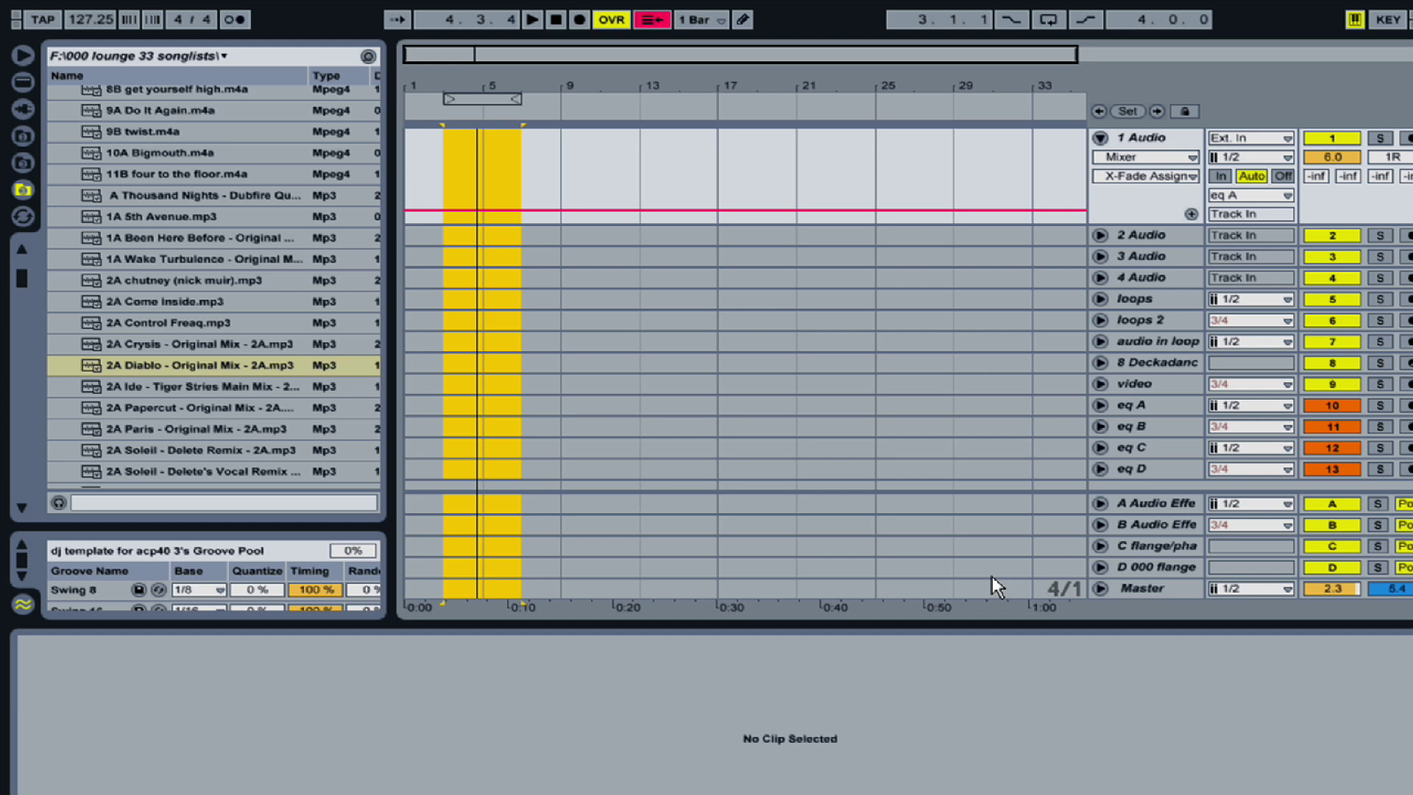
pyautogui.hotkey('ctrl', '1')
pyautogui.hotkey('ctrl', '1')
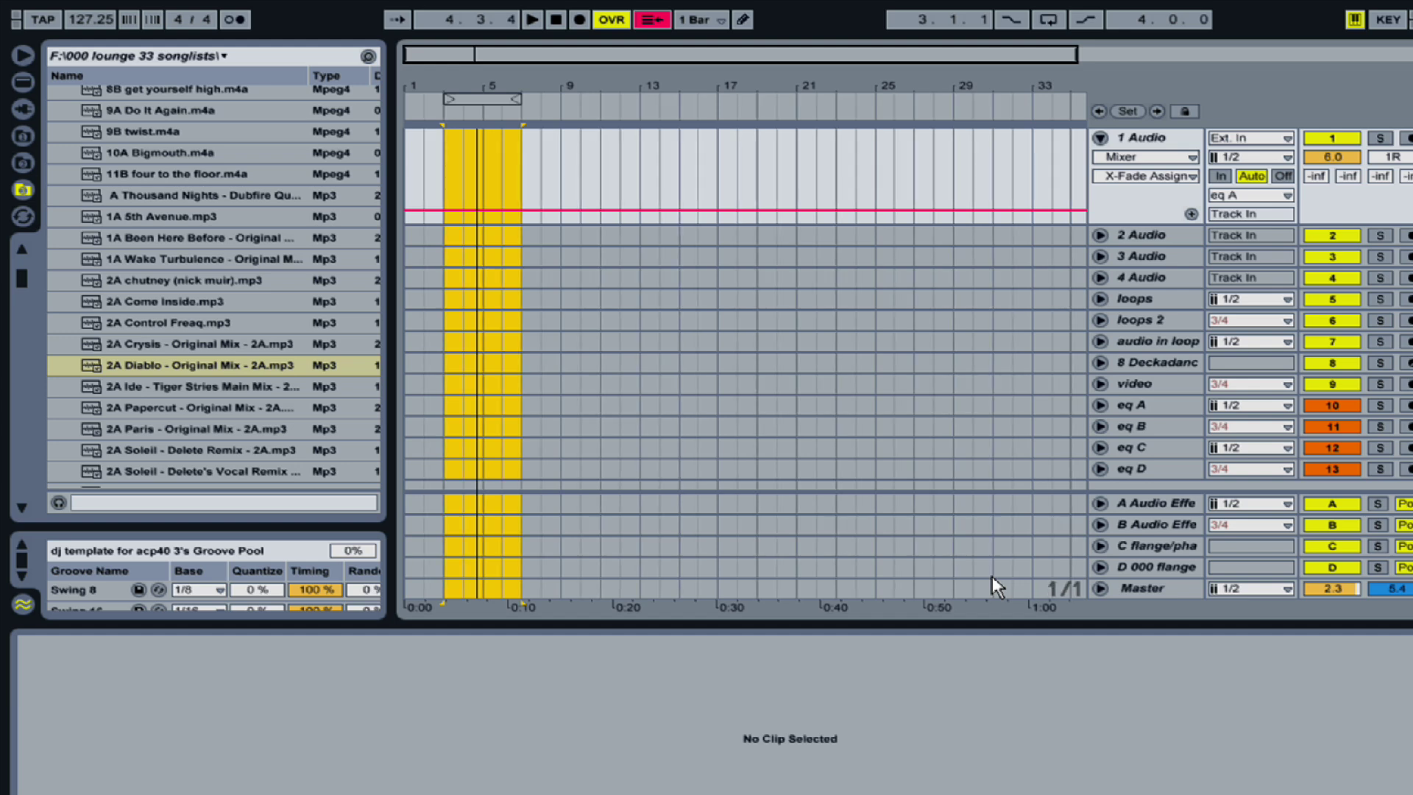
pyautogui.press('End')
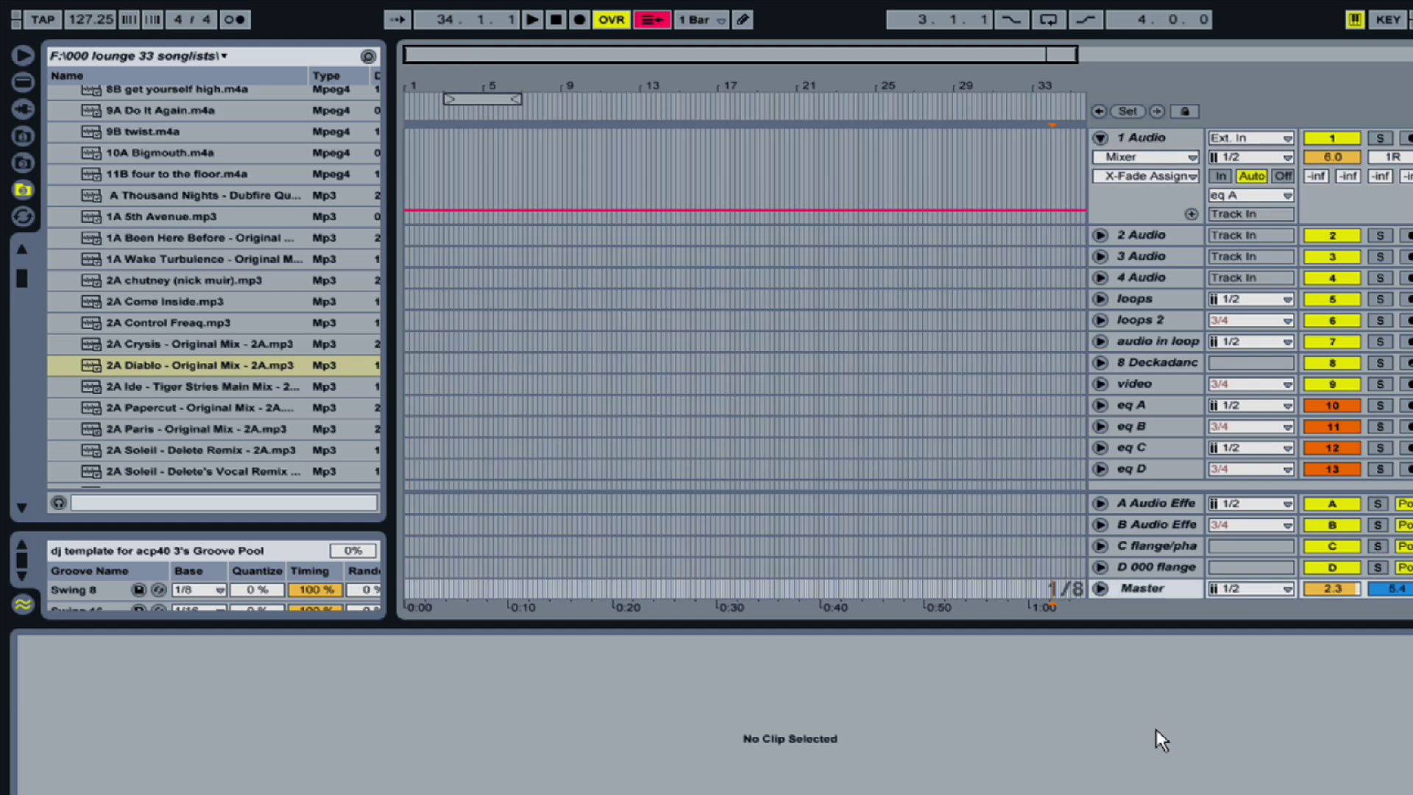
# Turn on Draw Mode and settle the grid at 1/2.
pyautogui.hotkey('ctrl', '1')
pyautogui.hotkey('ctrl', 'b')
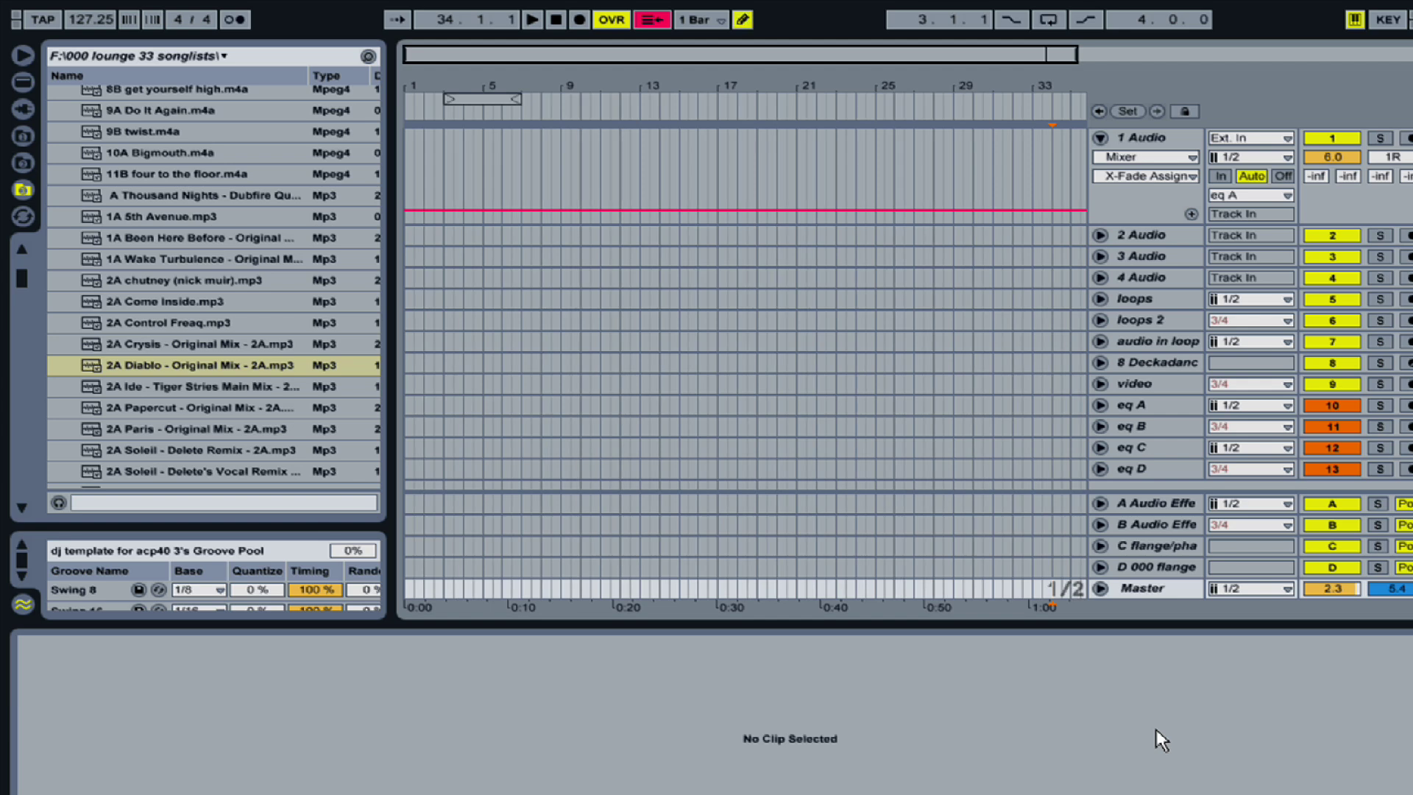
pyautogui.hotkey('ctrl', '1')
pyautogui.hotkey('ctrl', '1')
pyautogui.hotkey('ctrl', '1')
pyautogui.hotkey('ctrl', '1')
pyautogui.hotkey('ctrl', '1')
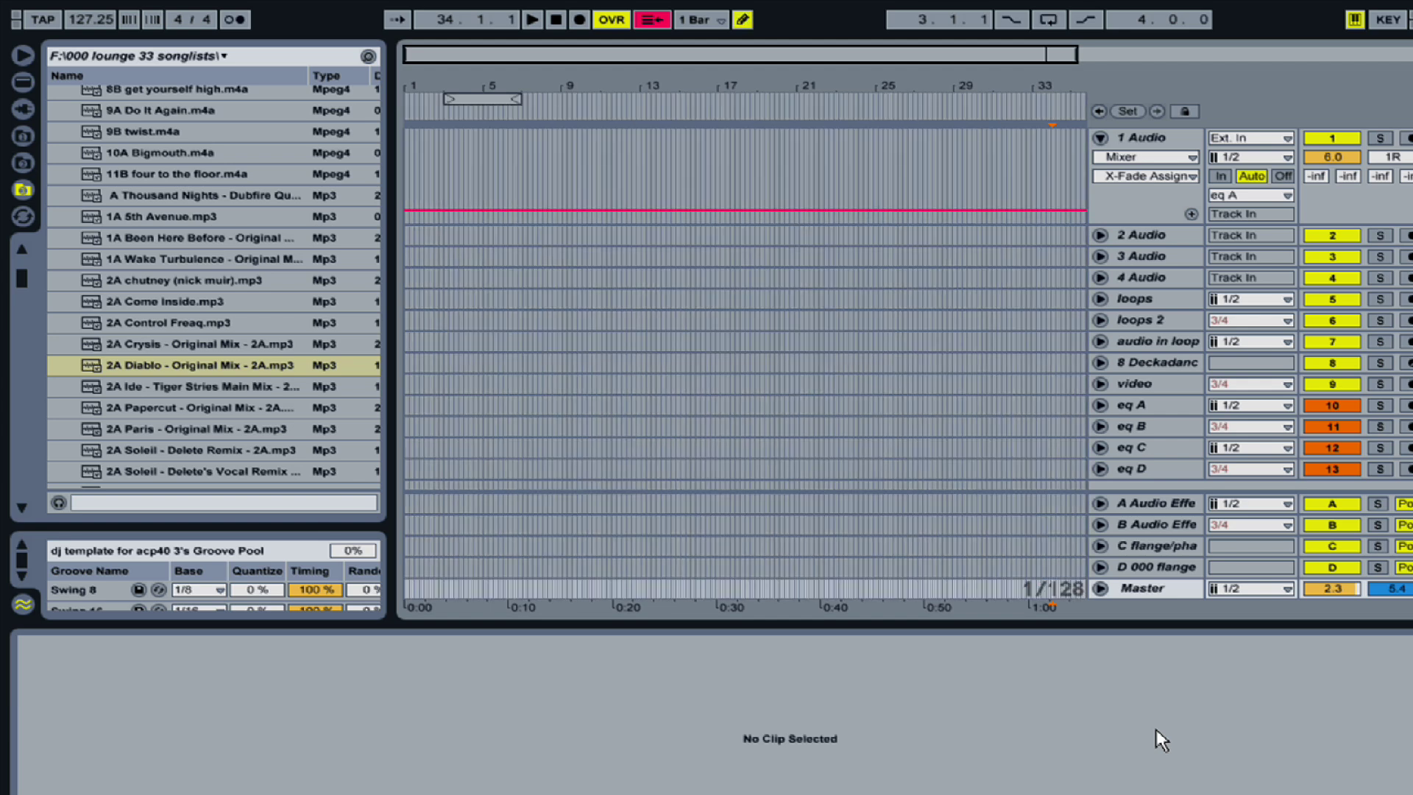
pyautogui.hotkey('ctrl', '1')
pyautogui.hotkey('ctrl', '1')
pyautogui.hotkey('ctrl', '2')
pyautogui.hotkey('ctrl', '2')
pyautogui.hotkey('ctrl', '2')
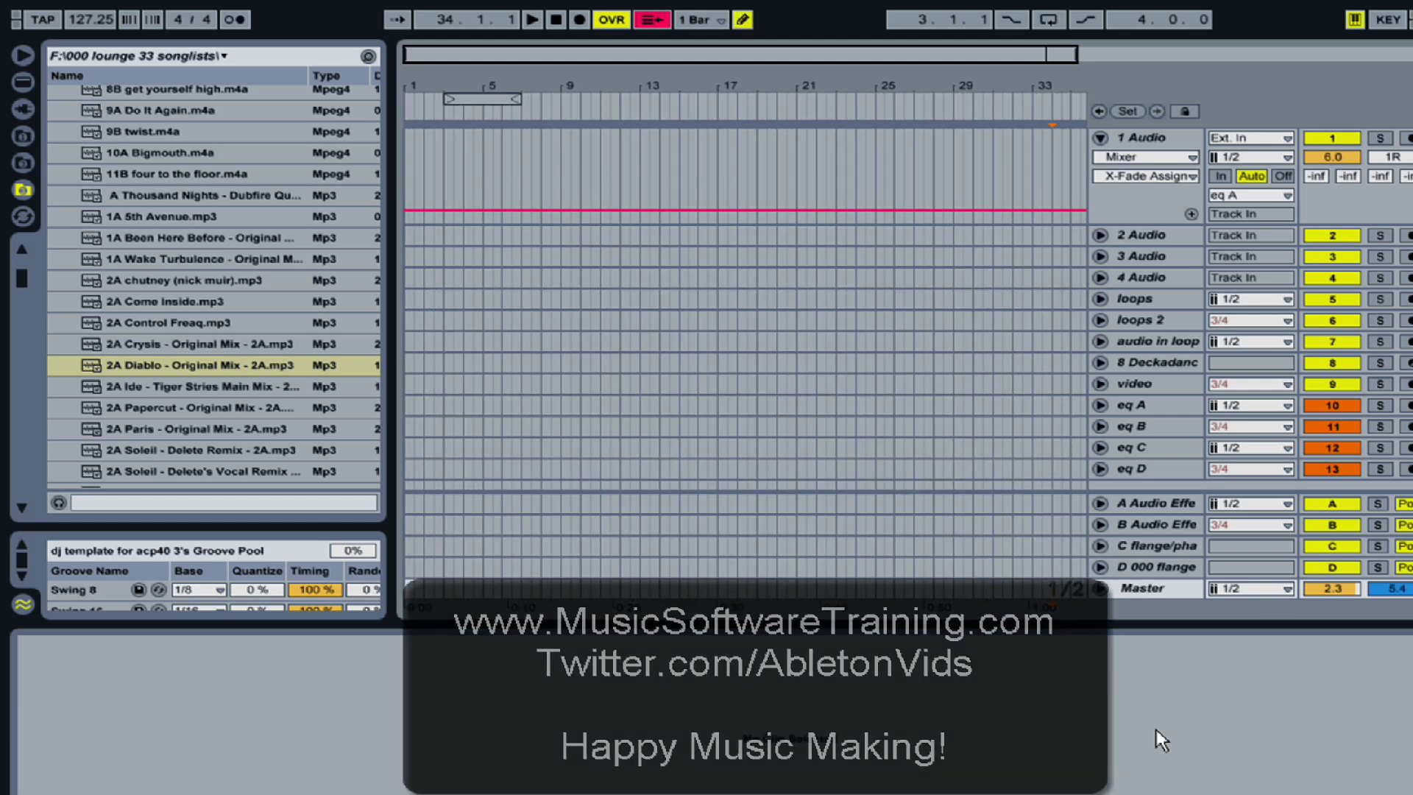